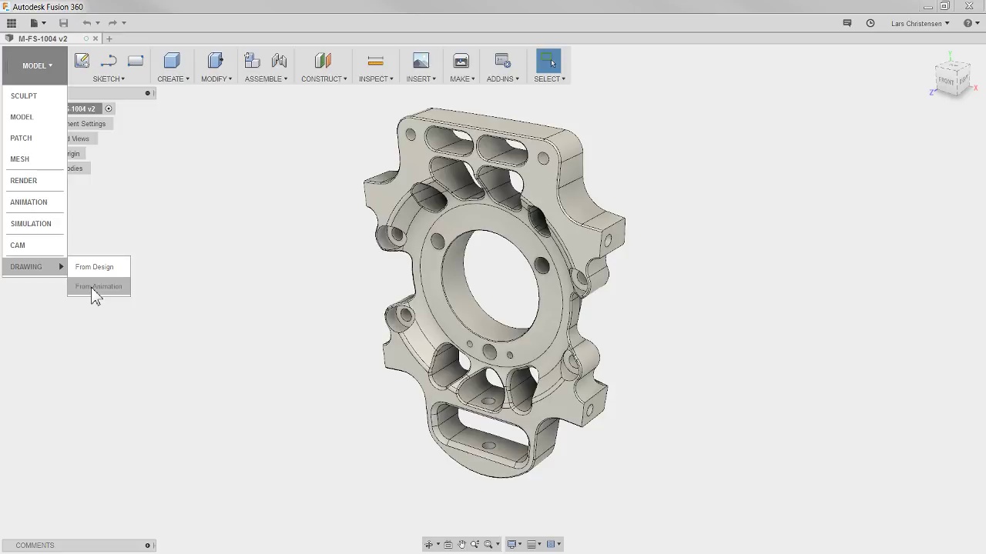
Create an ASME drawing of M-FS-1004 on a B (17in x 11in) sheet in inches
left_click(95, 269)
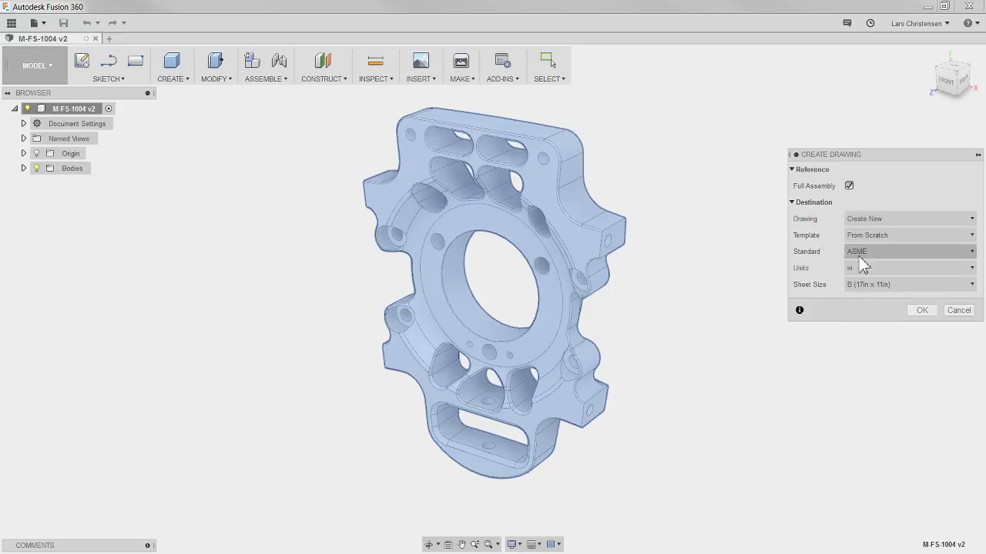
left_click(884, 251)
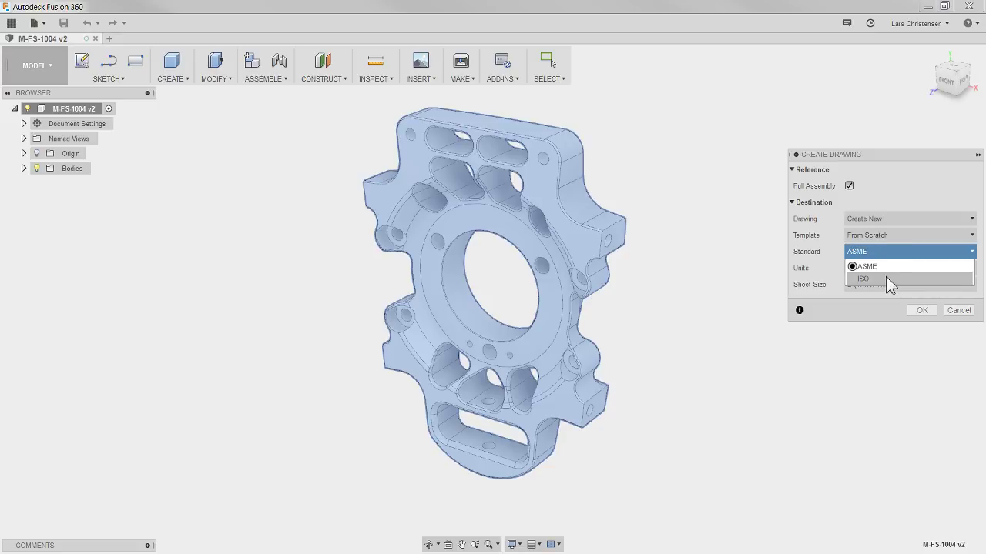
left_click(892, 265)
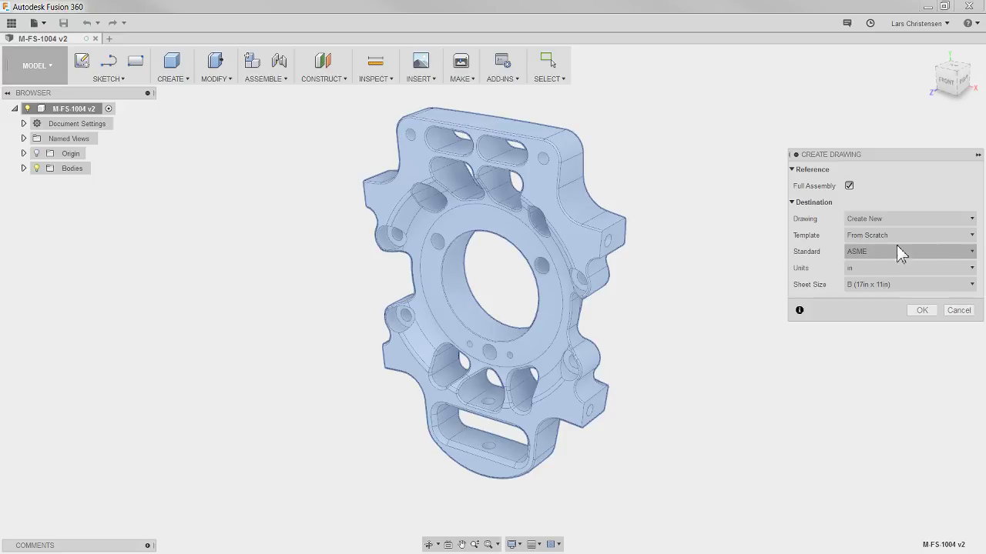
left_click(922, 311)
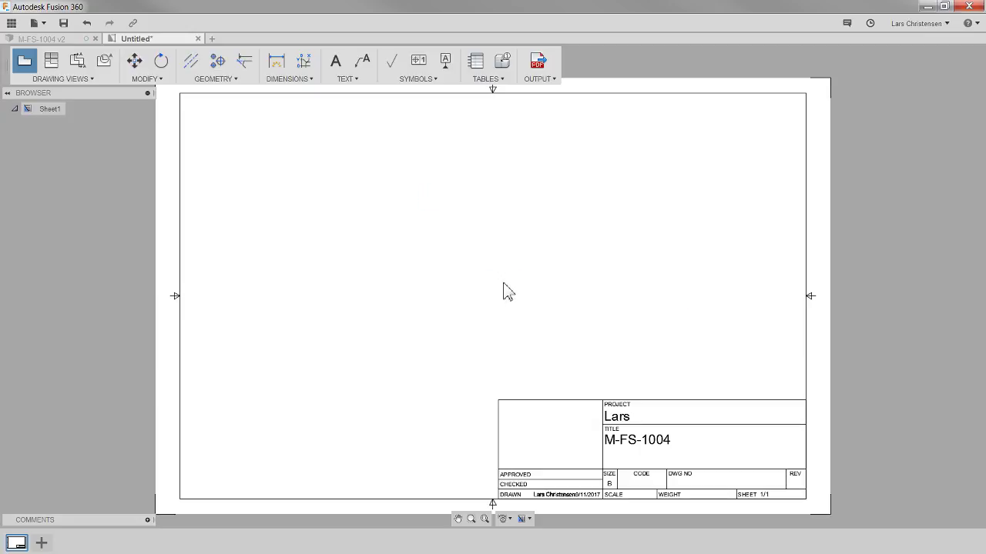
Place the 1:4 front base view at the sheet's upper left, then return to the M-FS-1004 v2 tab
left_click(318, 202)
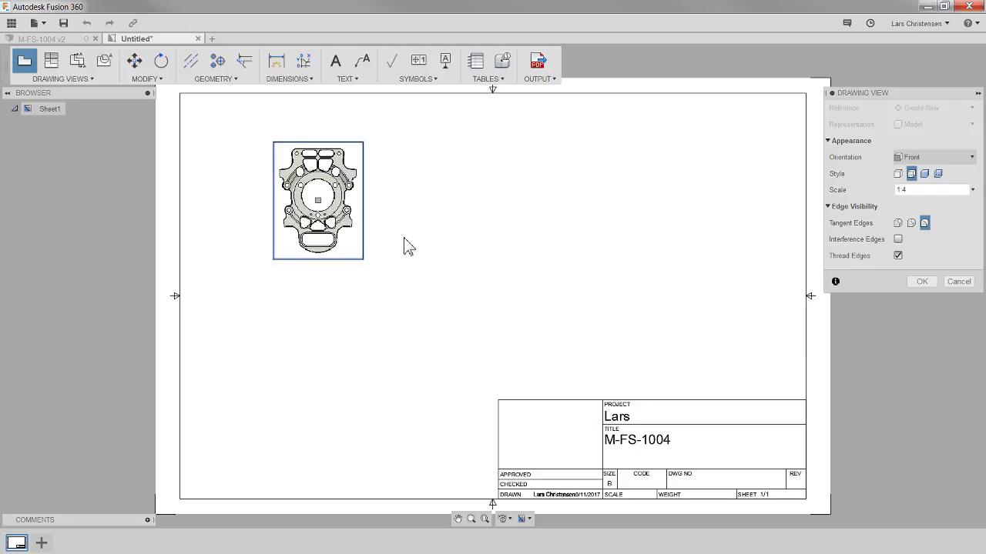
left_click(922, 282)
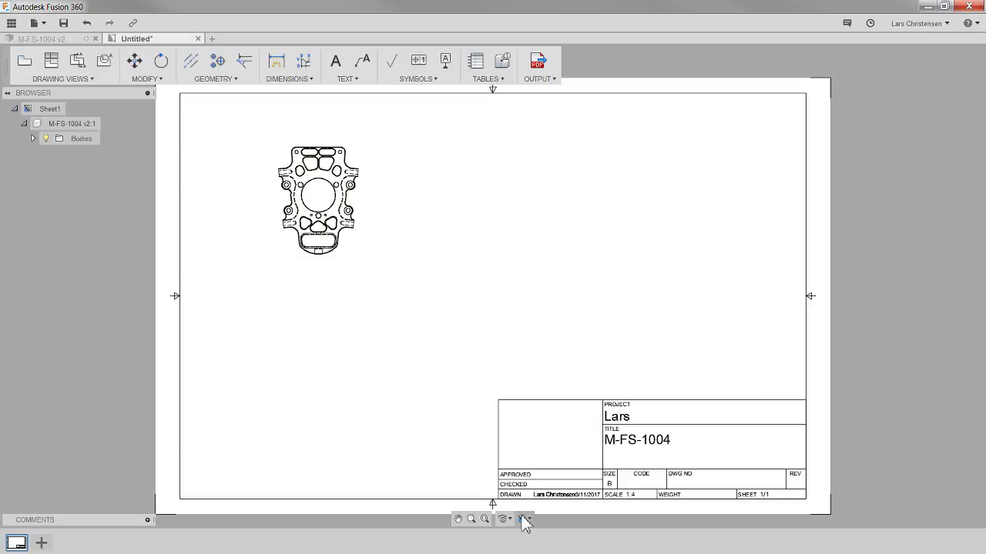
scroll(686, 530, "up", 5)
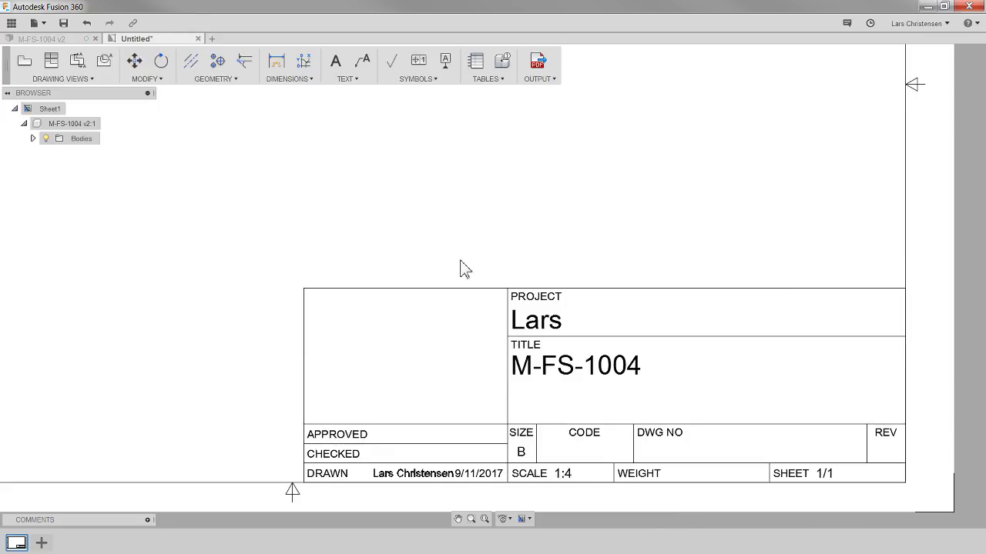
left_click(46, 40)
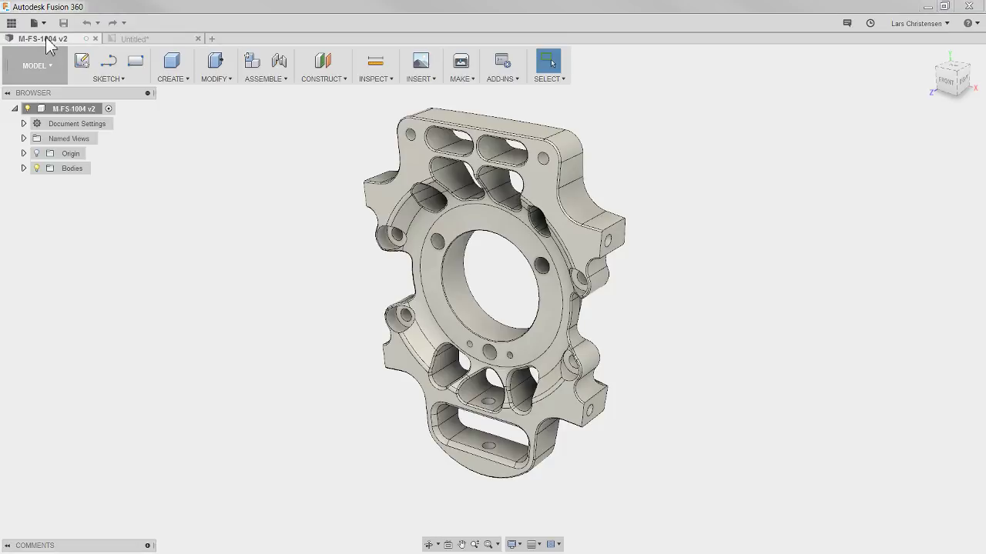
Create a second drawing from the design using ISO standard on an A3 (420mm x 297mm) sheet
left_click(37, 66)
mouse_move(44, 267)
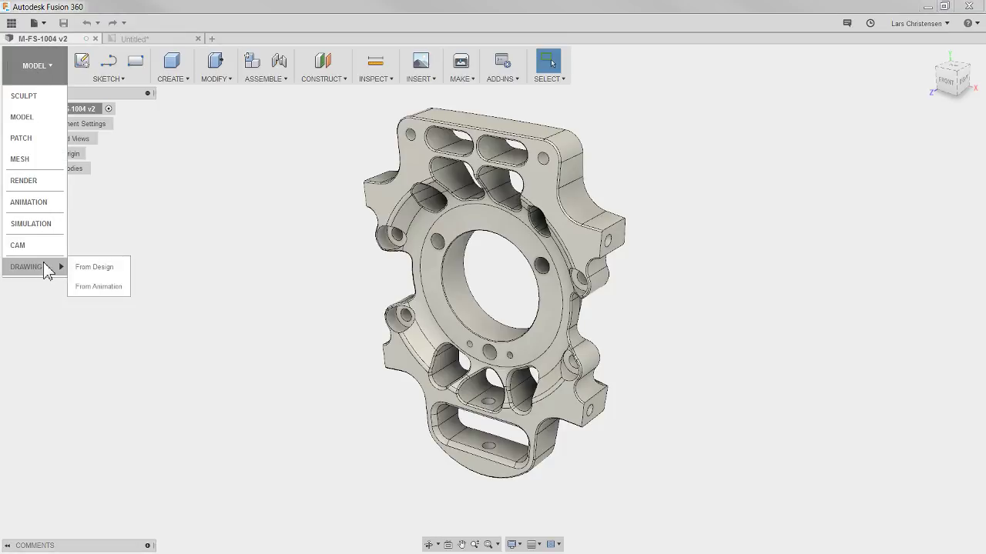
left_click(105, 268)
left_click(890, 253)
left_click(882, 281)
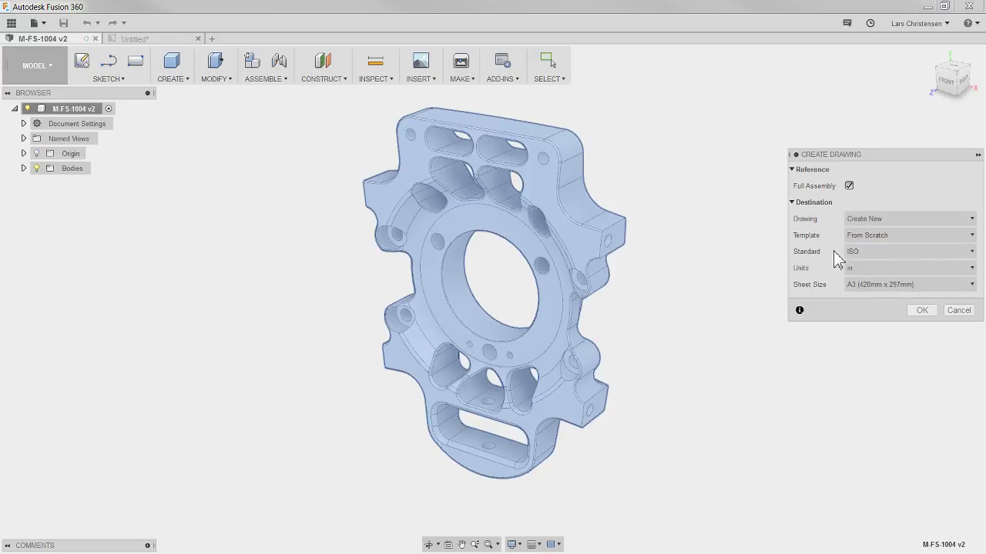
left_click(923, 311)
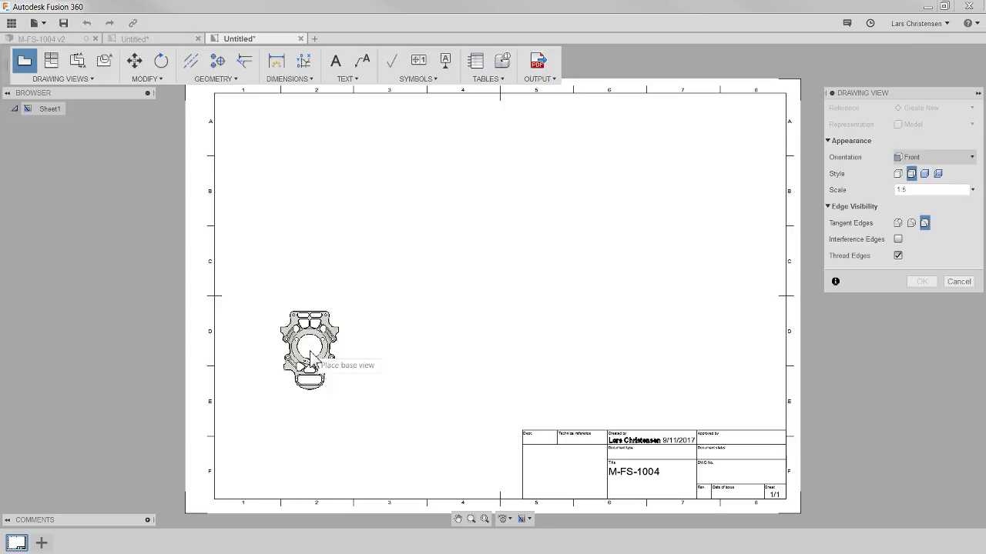
Place the 1:5 front base view, zoom into the title block, then switch to the ASME drawing
left_click(325, 218)
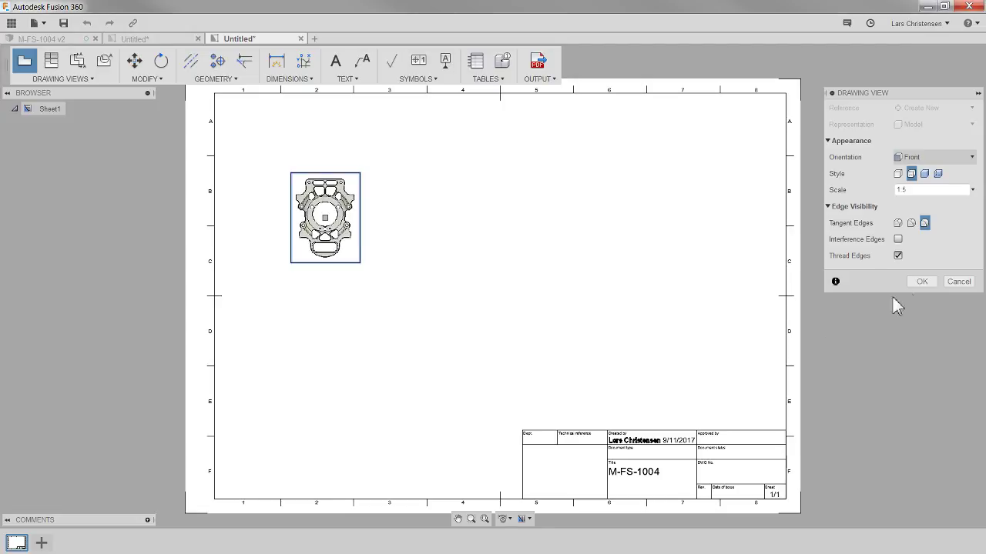
left_click(922, 282)
scroll(731, 542, "up", 4)
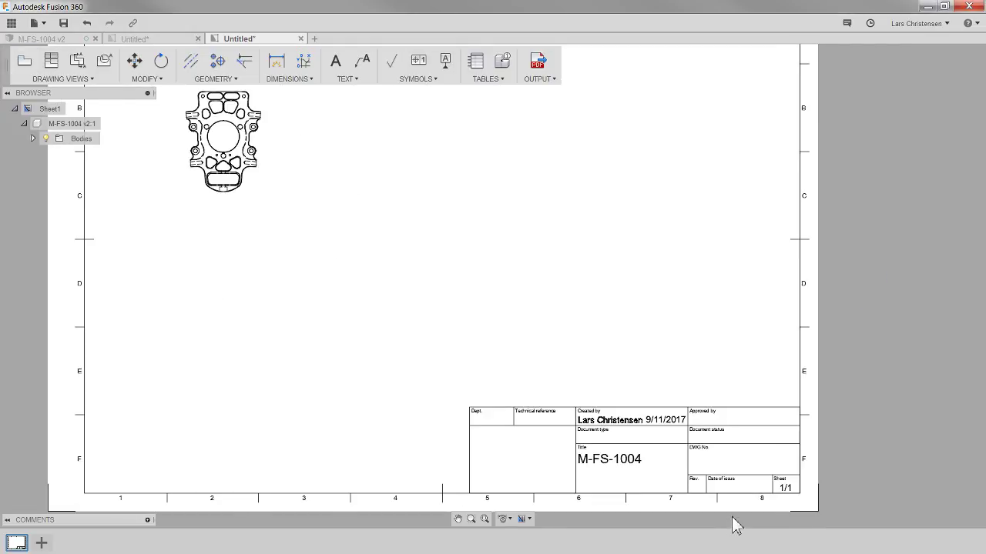
scroll(731, 539, "up", 4)
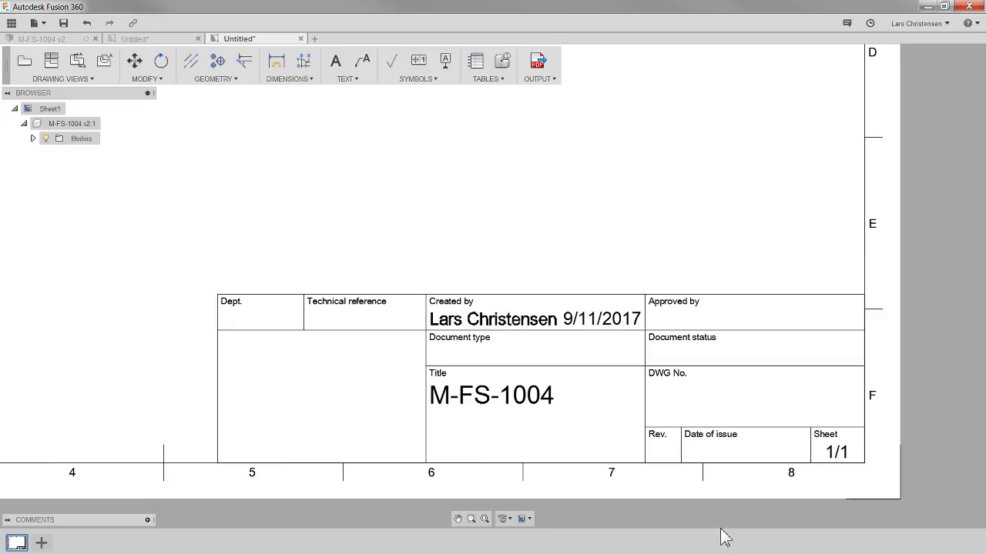
left_click(149, 39)
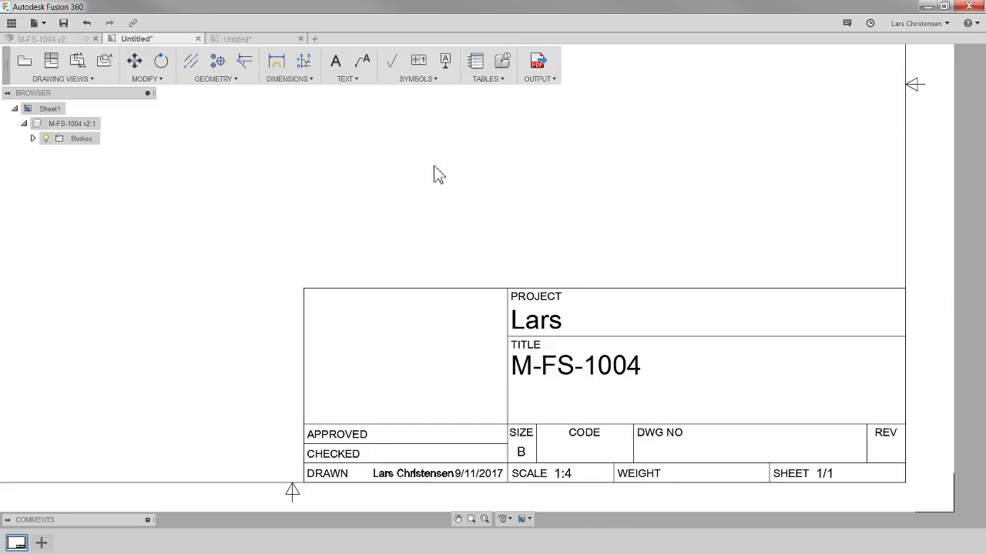
left_click(243, 40)
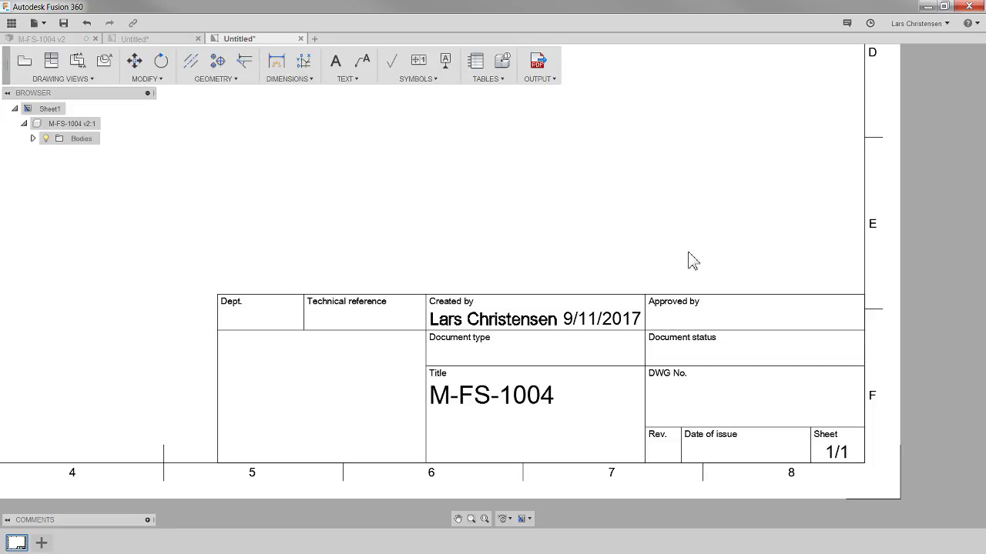
left_click(153, 40)
scroll(411, 434, "down", 5)
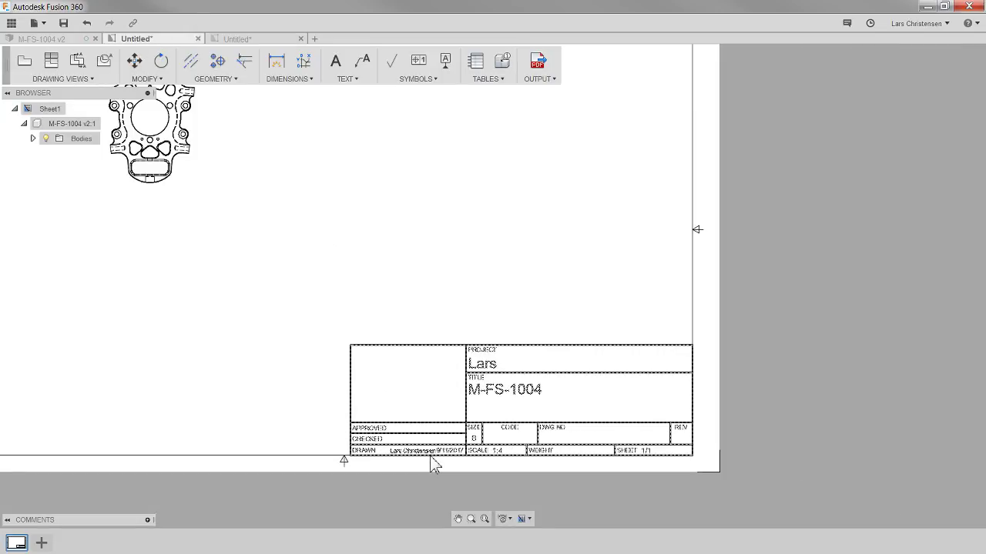
scroll(555, 467, "up", 4)
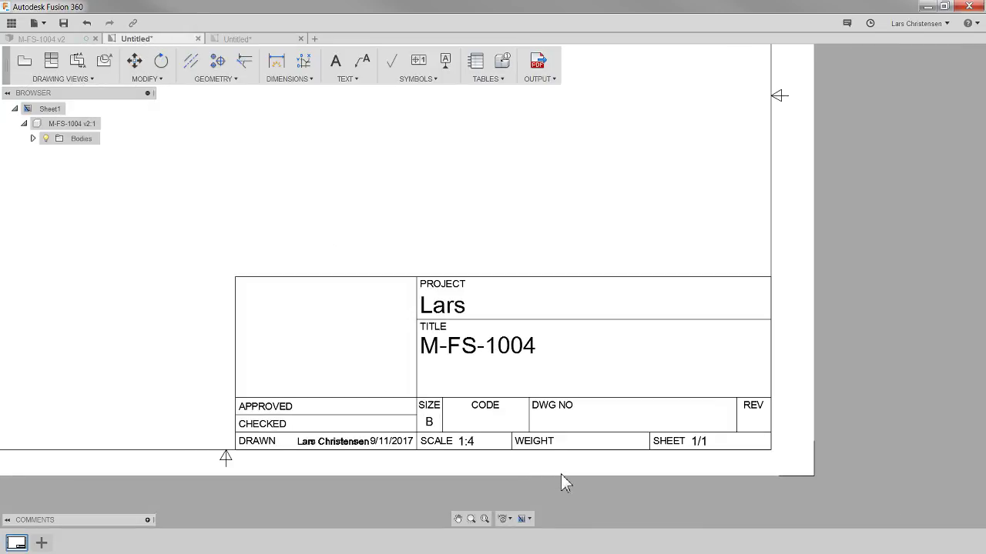
scroll(561, 475, "up", 1)
scroll(562, 475, "up", 1)
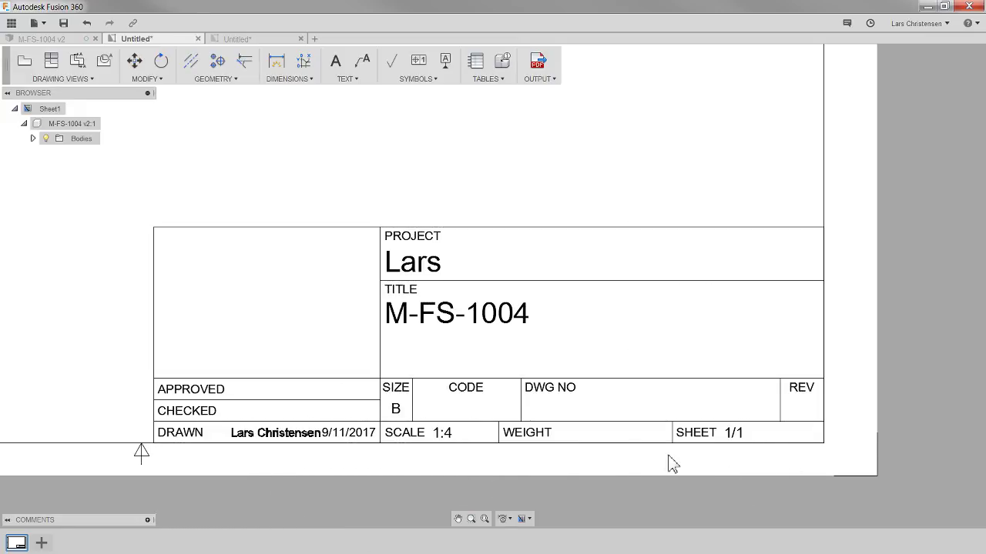
scroll(264, 411, "down", 5)
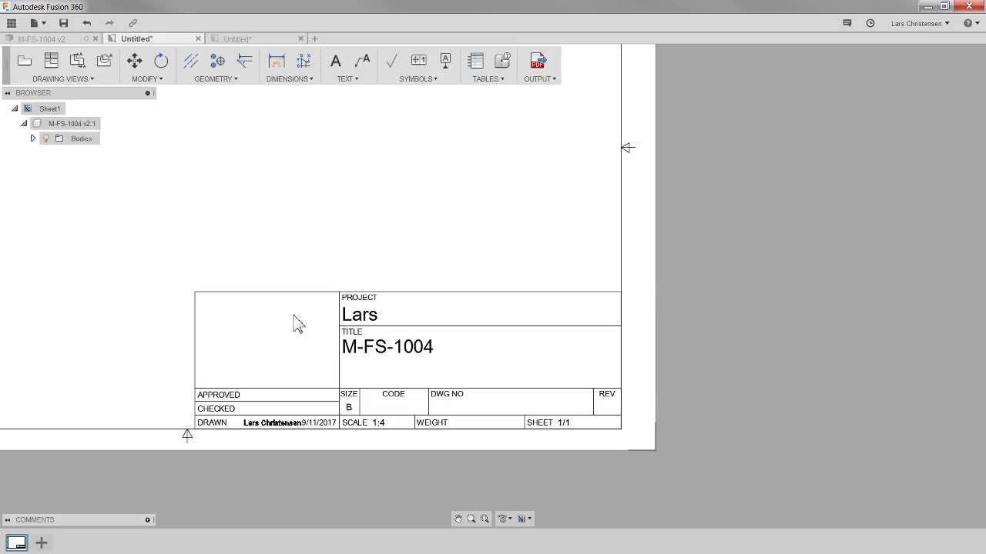
Try inserting the globex.png logo into the title block, then cancel the edit without keeping it
left_click(345, 339)
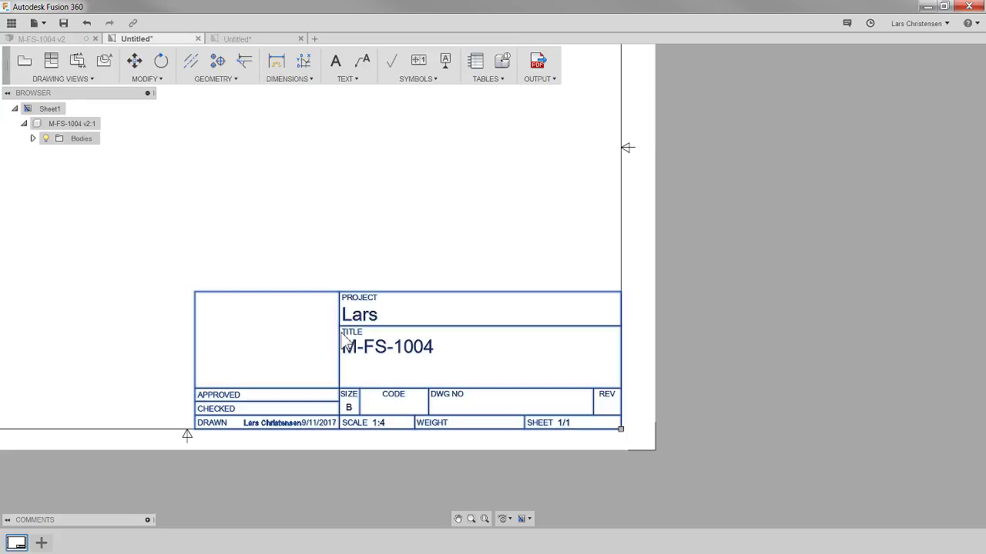
double_click(343, 337)
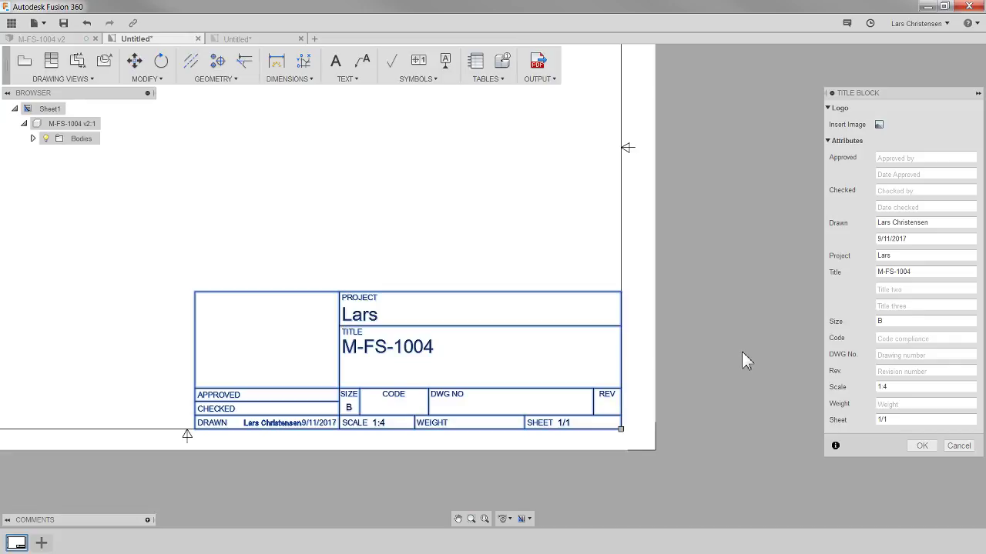
left_click(883, 130)
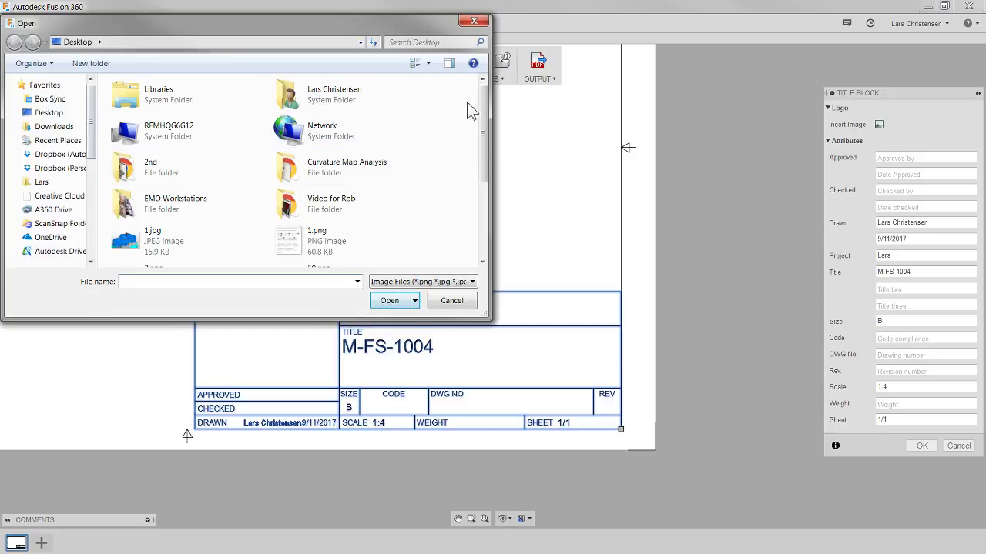
left_click_drag(483, 98, 472, 199)
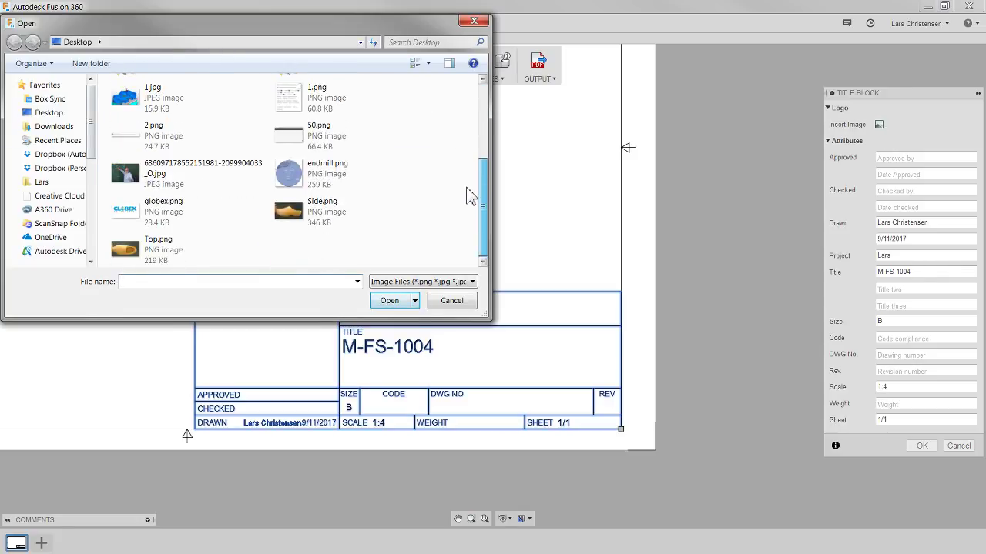
double_click(168, 221)
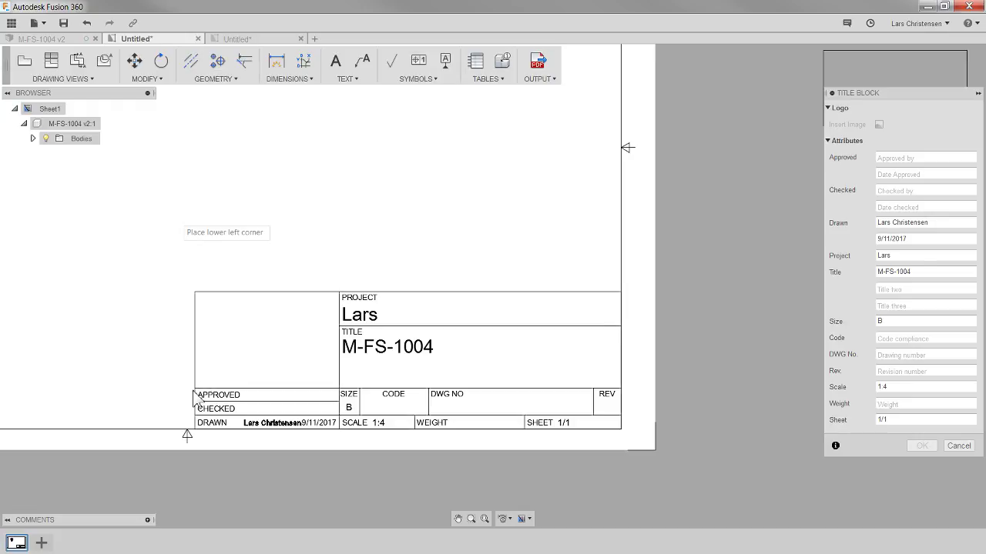
left_click(372, 254)
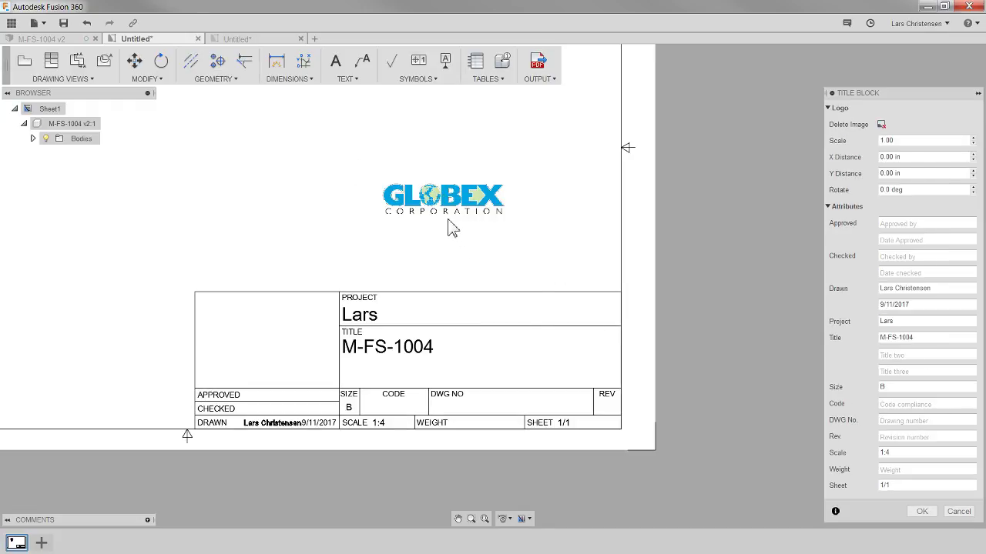
key("Escape")
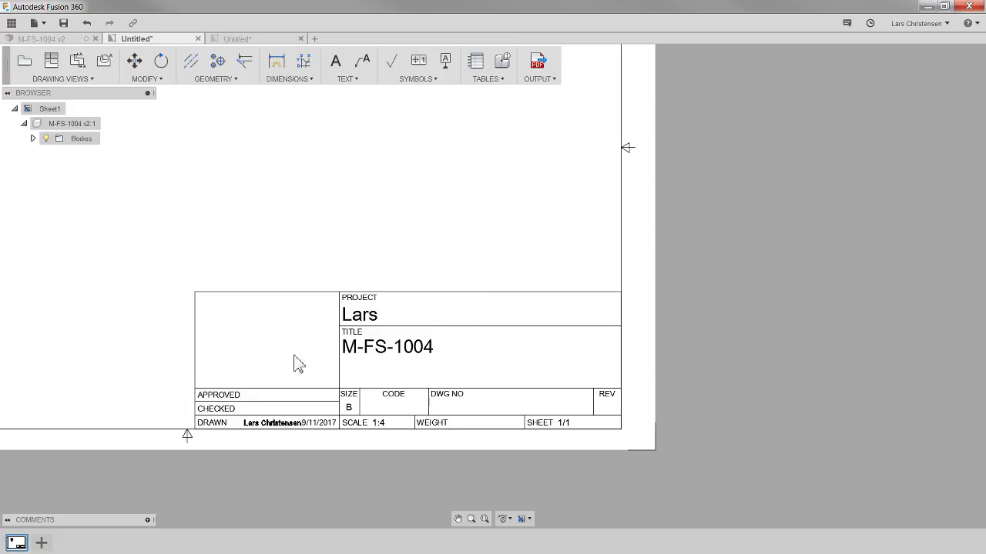
Insert the globex.png logo into the title block's empty corner area
left_click(348, 324)
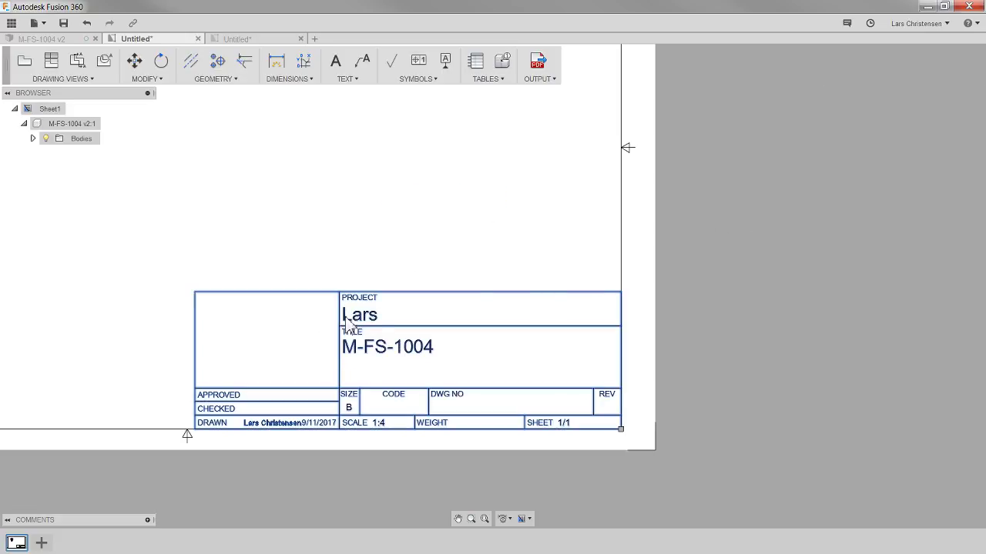
double_click(347, 339)
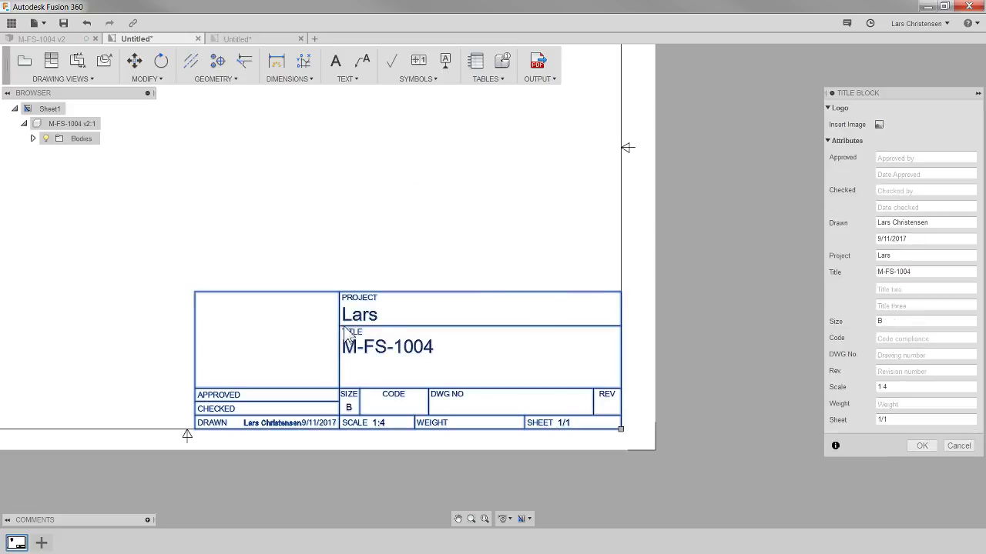
left_click(878, 124)
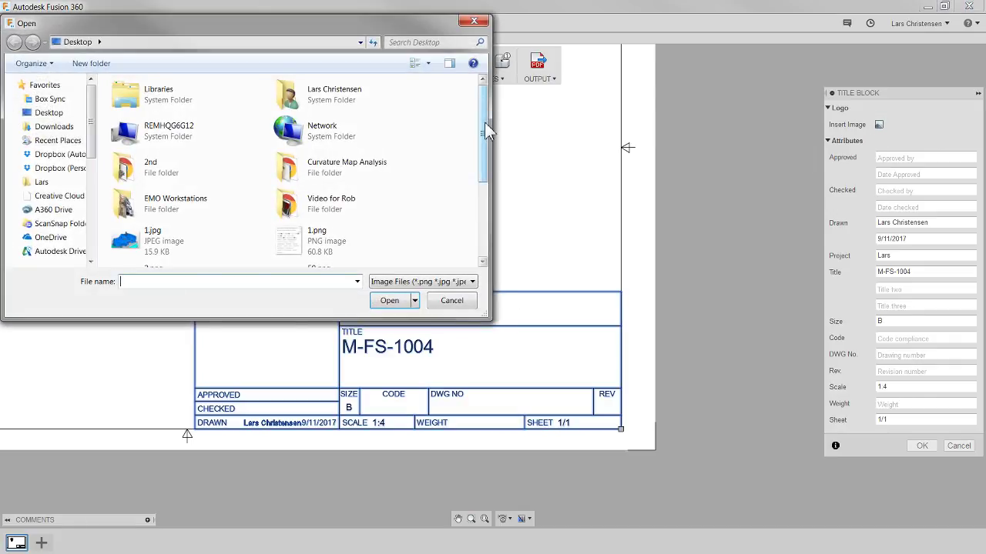
left_click_drag(484, 128, 488, 198)
left_click(158, 219)
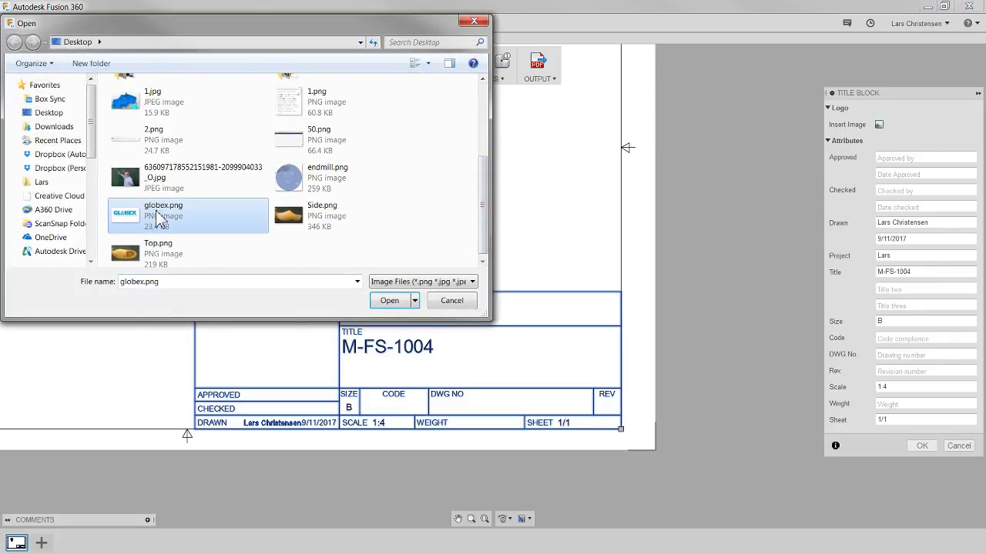
double_click(159, 218)
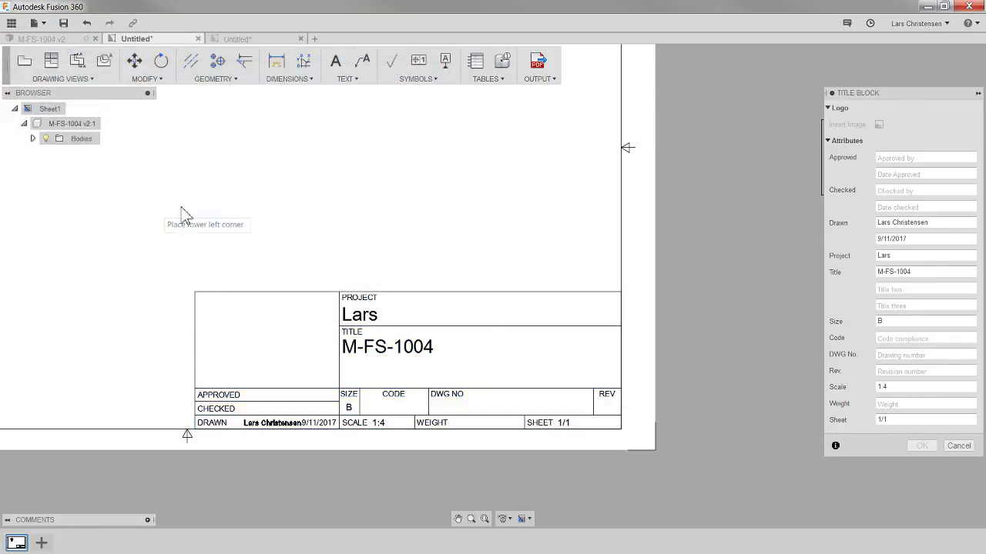
left_click(196, 392)
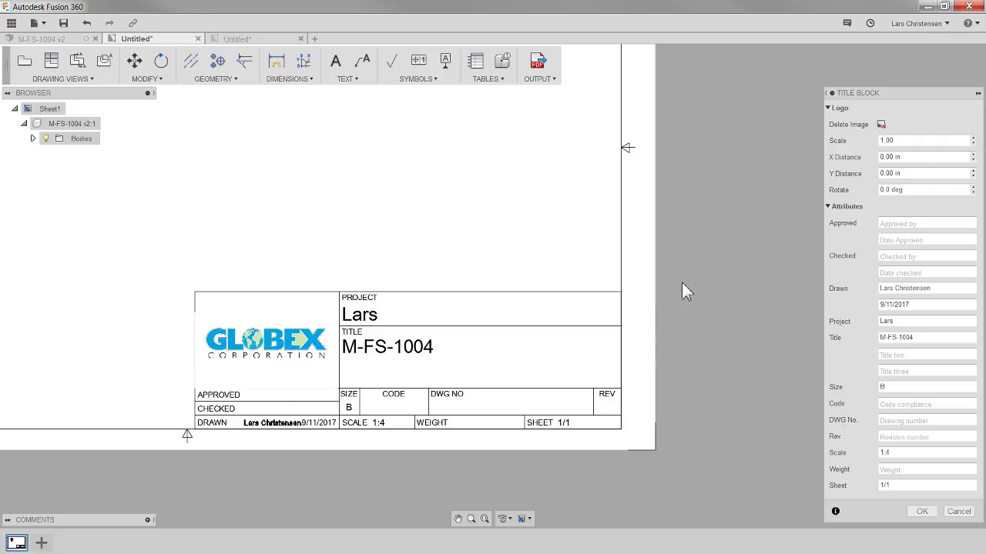
Enter the approver's initials in the Approved field and confirm the title block
left_click(902, 140)
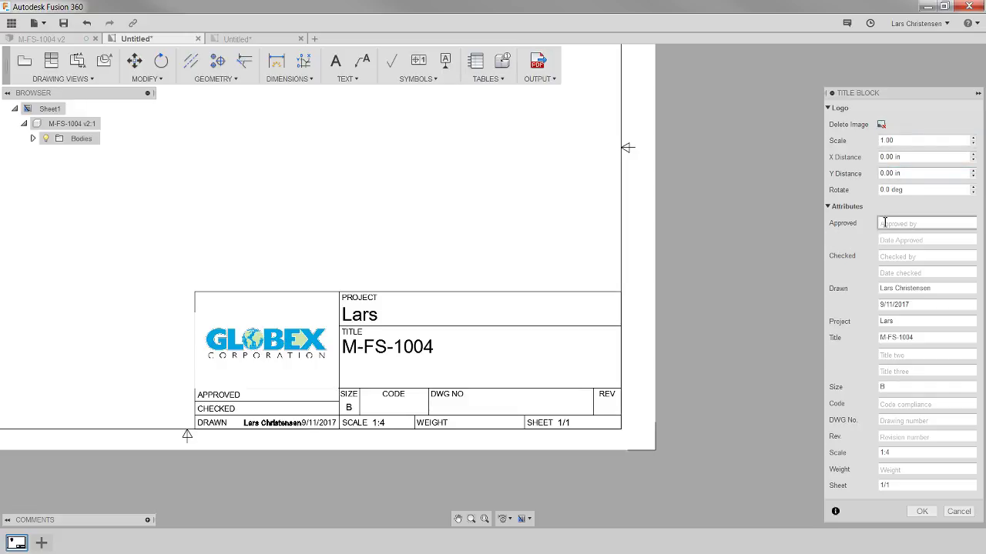
left_click(946, 224)
left_click(897, 224)
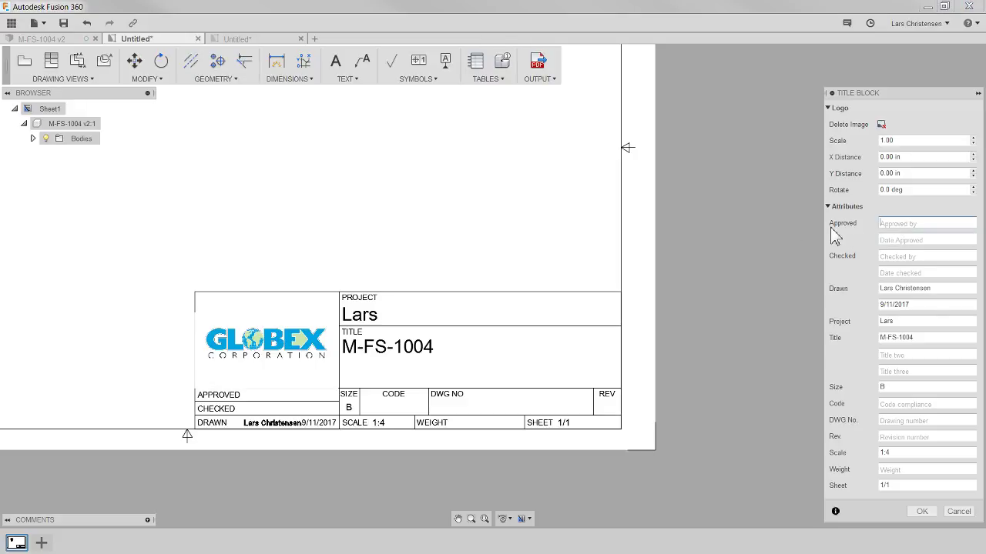
type("L")
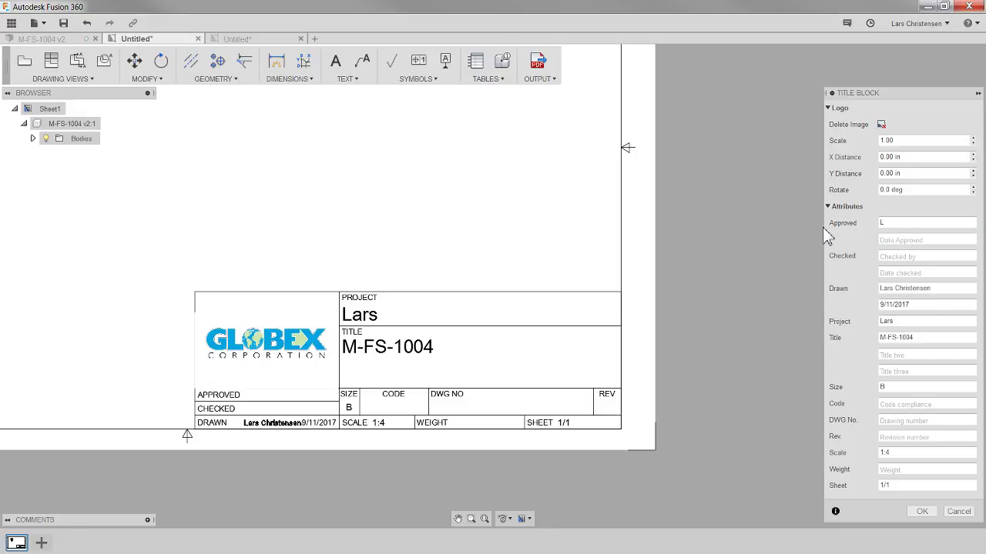
left_click(920, 224)
left_click(930, 221)
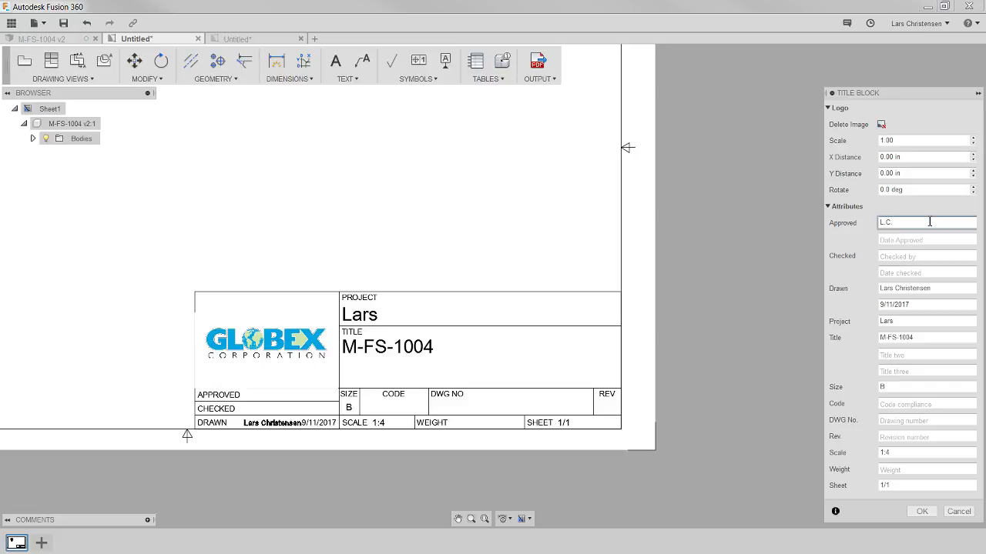
left_click(902, 239)
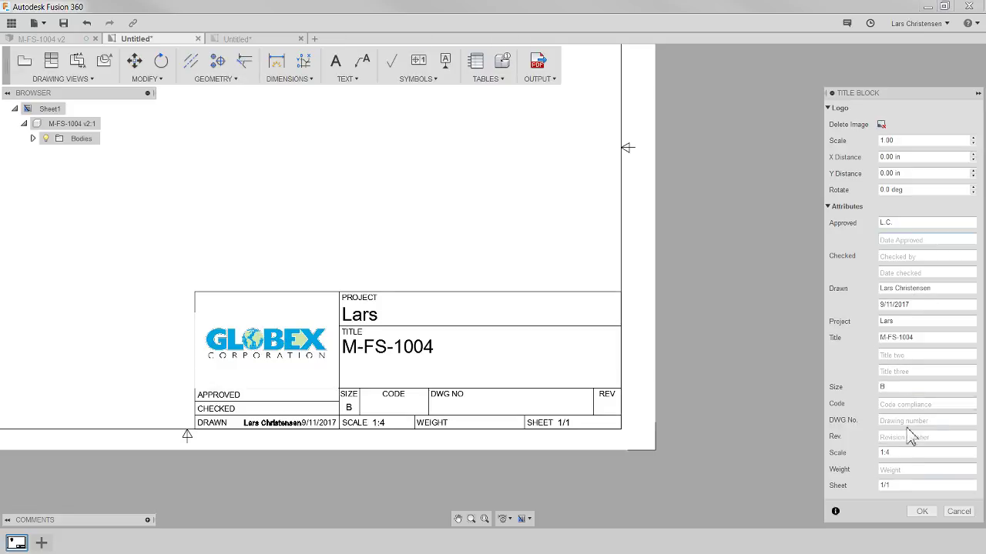
left_click(923, 512)
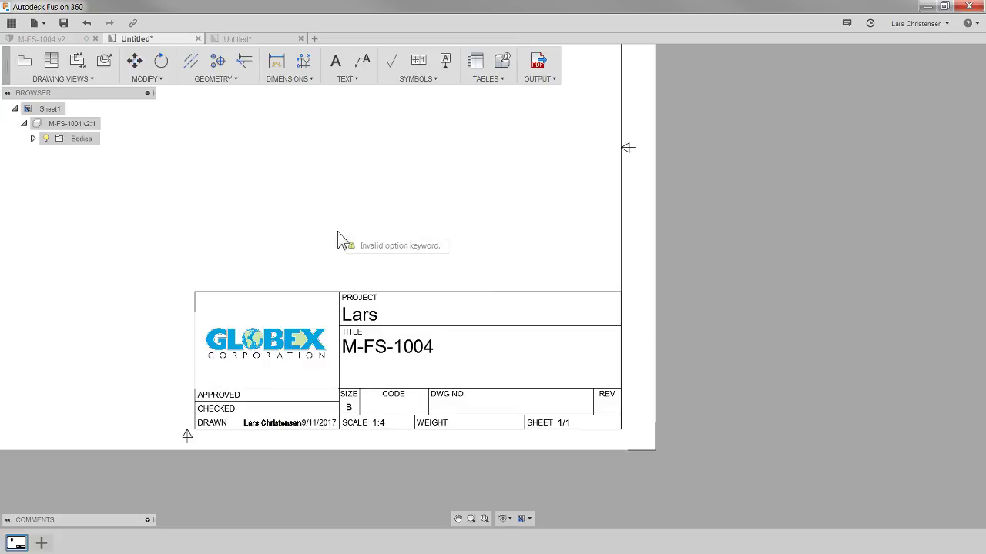
Undo the logo and enter the approver's initials in the title block's APPROVED cell
key("ctrl+z")
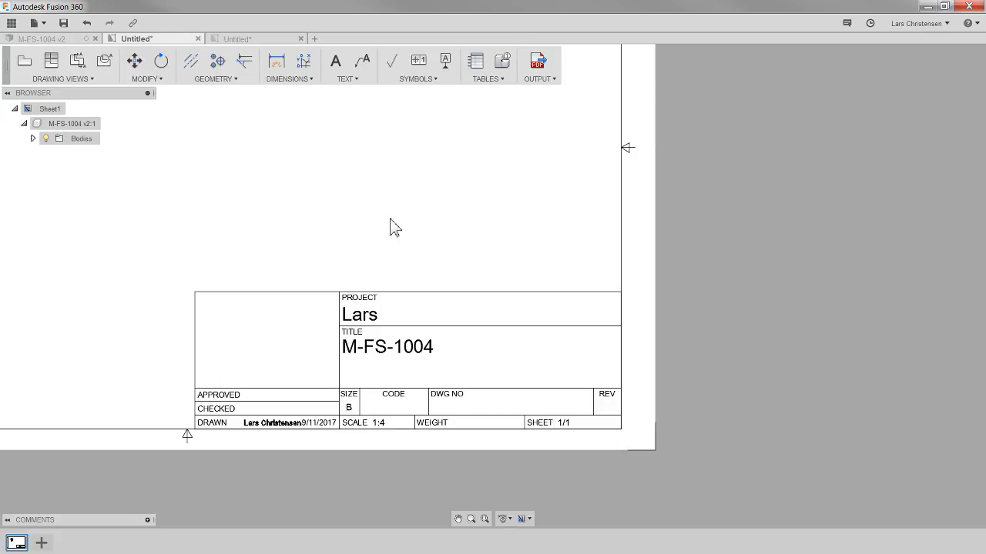
double_click(341, 398)
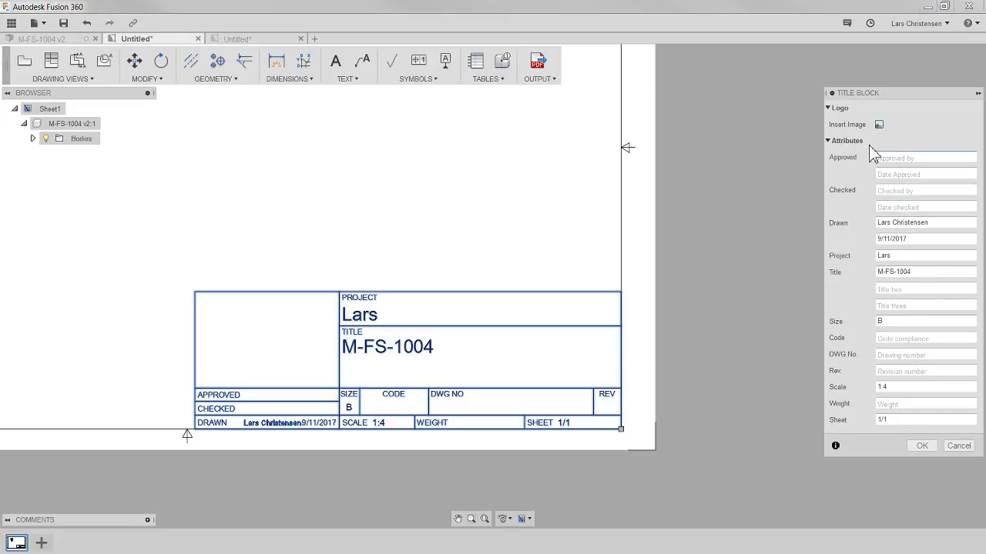
type("LC")
key("Return")
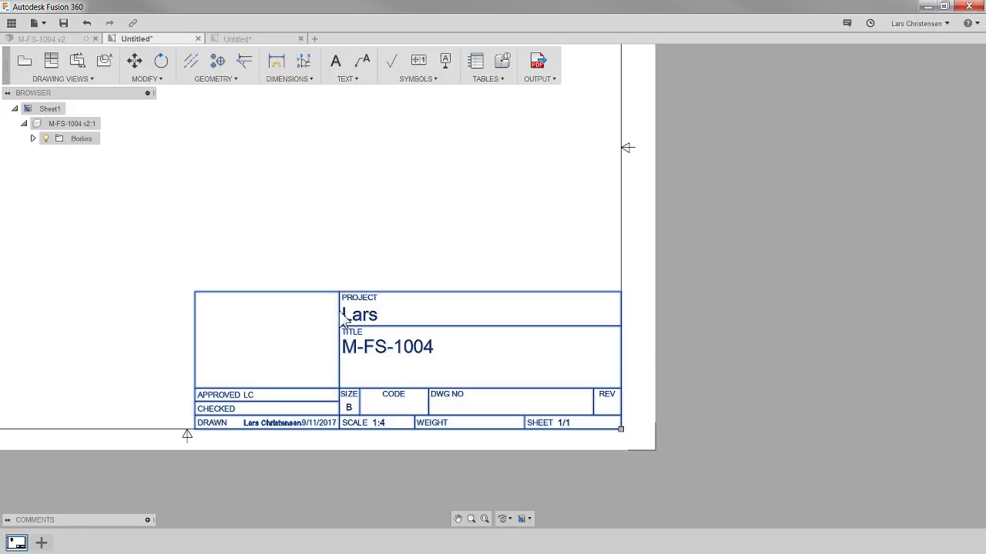
Insert the GLOBEX logo image into the title block's empty area and confirm
double_click(383, 374)
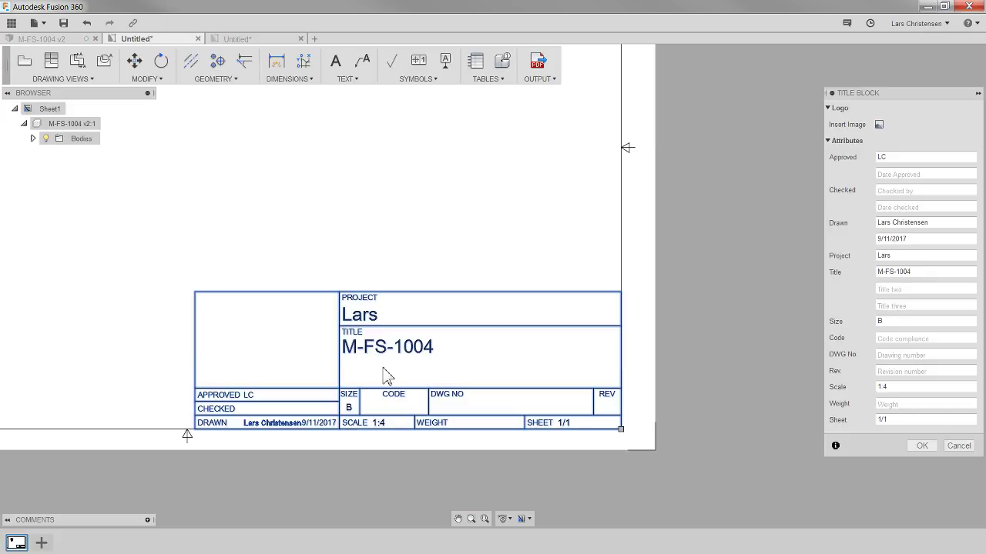
left_click(878, 124)
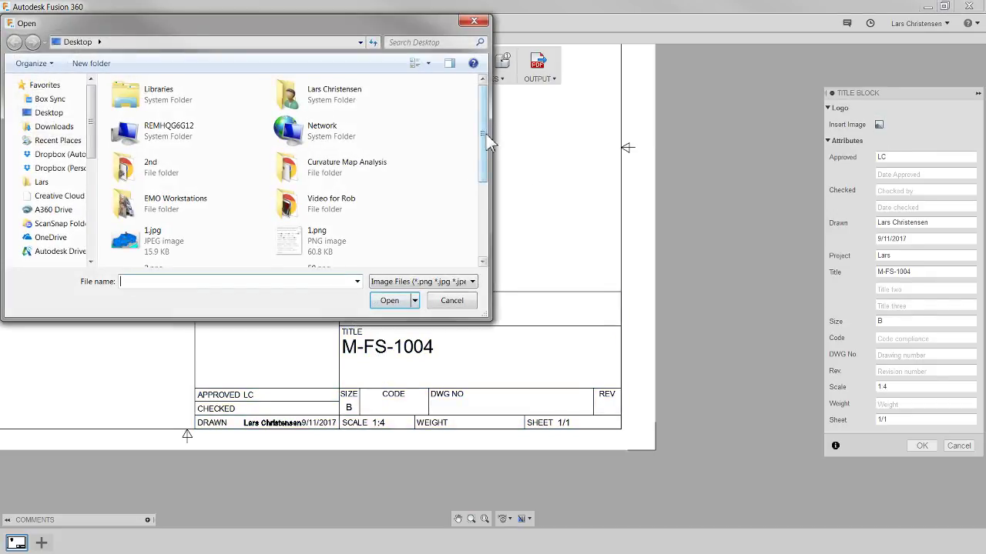
left_click_drag(487, 134, 461, 244)
double_click(192, 244)
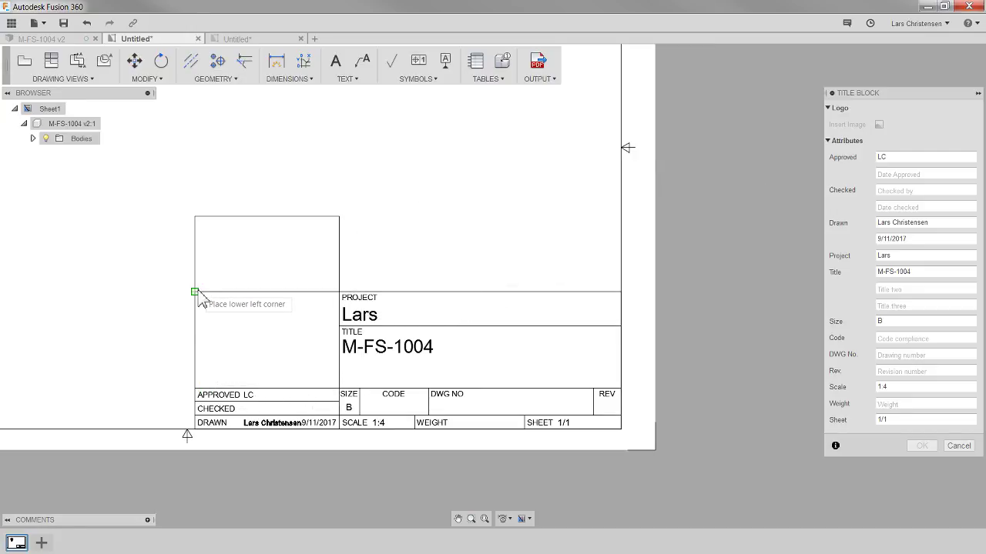
left_click(194, 390)
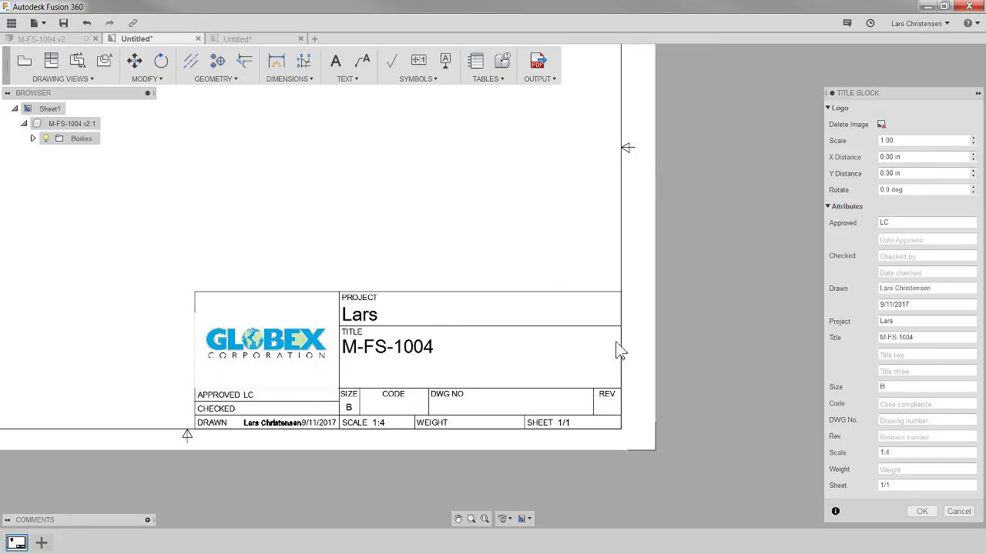
left_click(921, 511)
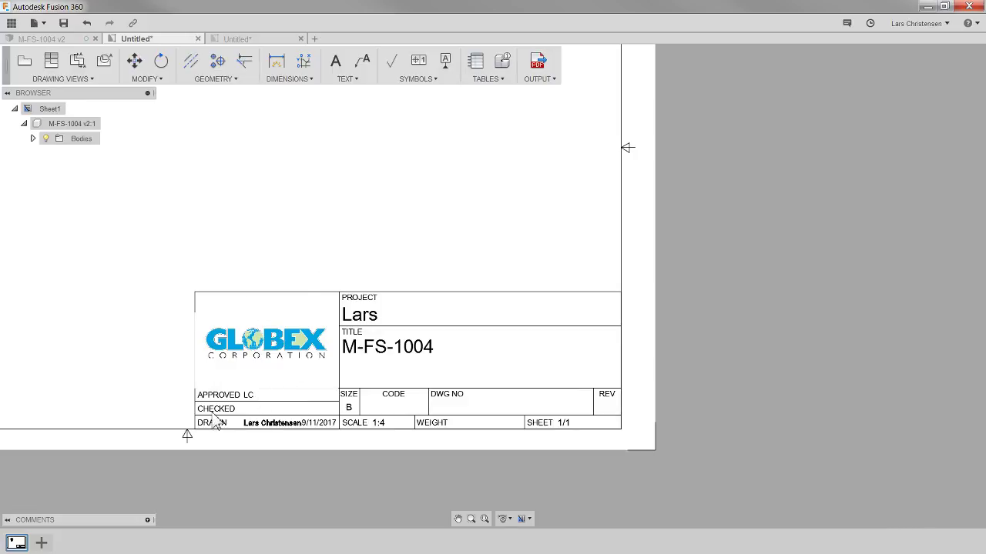
Reopen the title block settings to check them, then close without changes
left_click(387, 339)
double_click(419, 335)
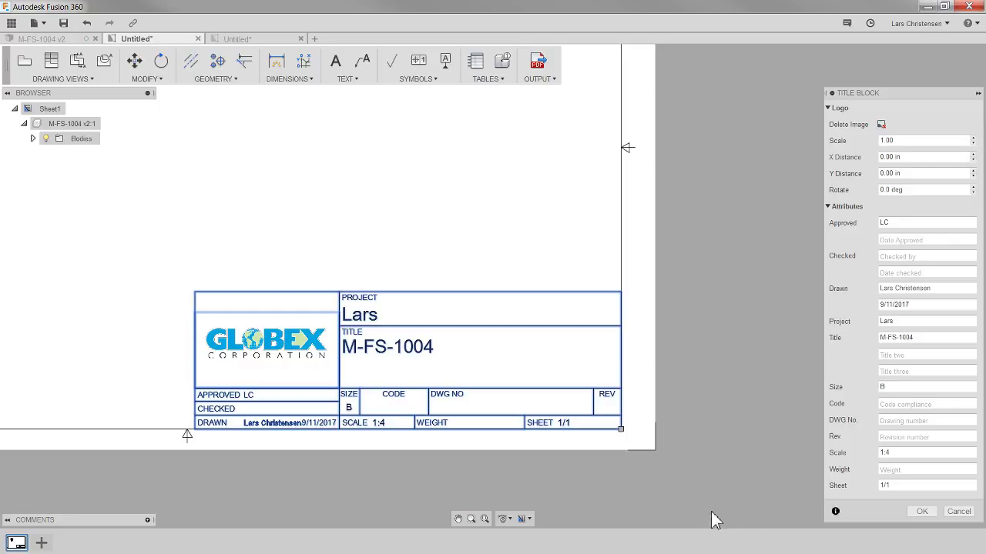
left_click(958, 511)
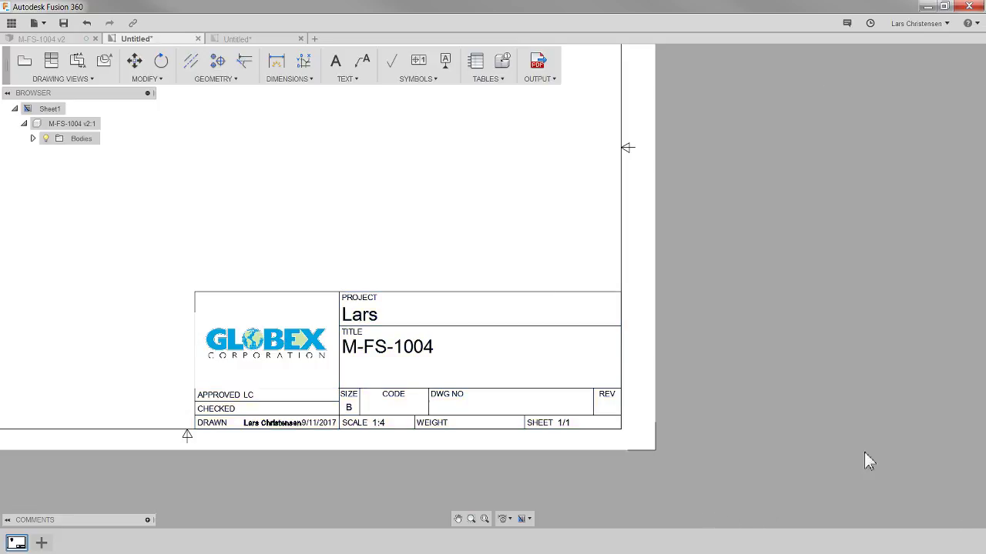
left_click(237, 39)
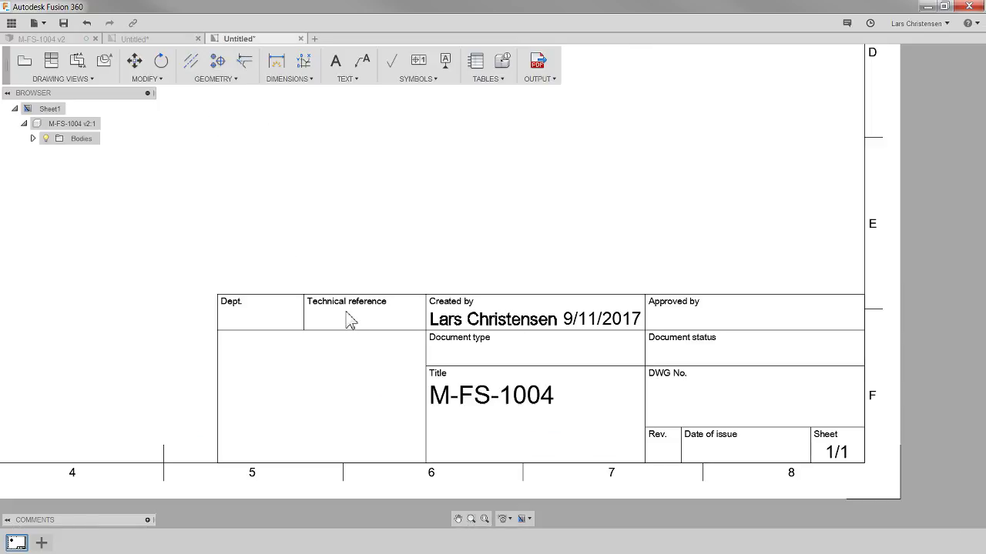
double_click(430, 368)
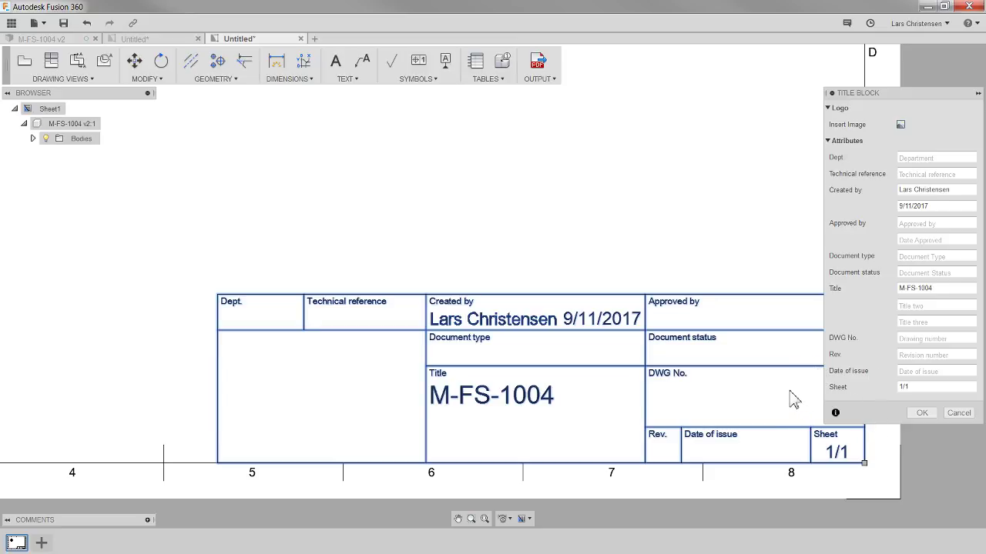
left_click(957, 413)
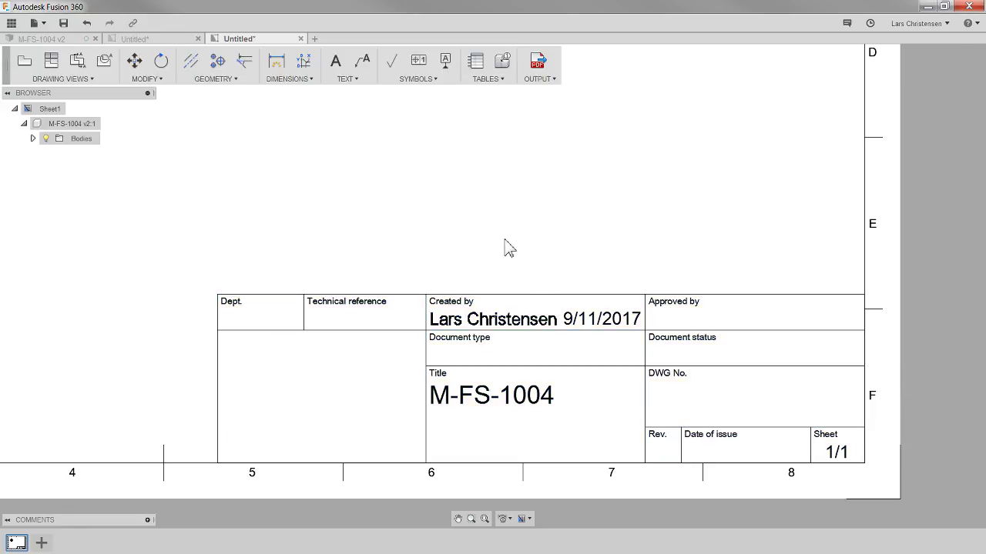
left_click(158, 38)
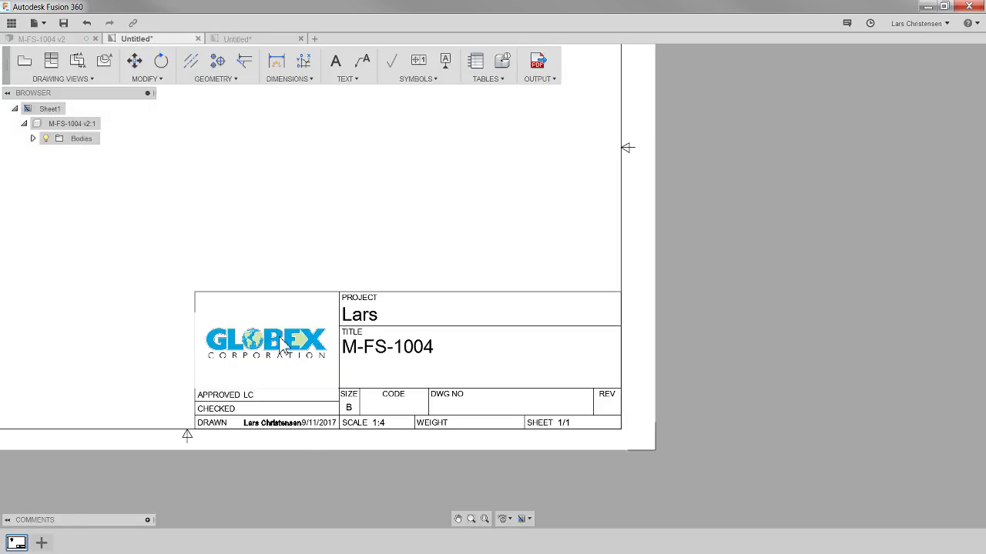
Select the GLOBEX title block and save the drawing setup with Output Drawing Template
left_click(311, 368)
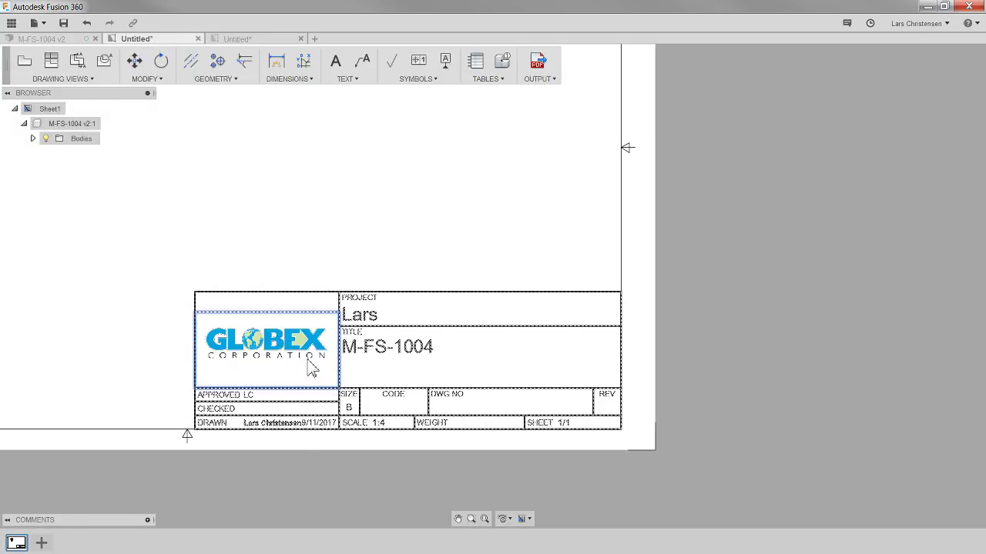
left_click(548, 83)
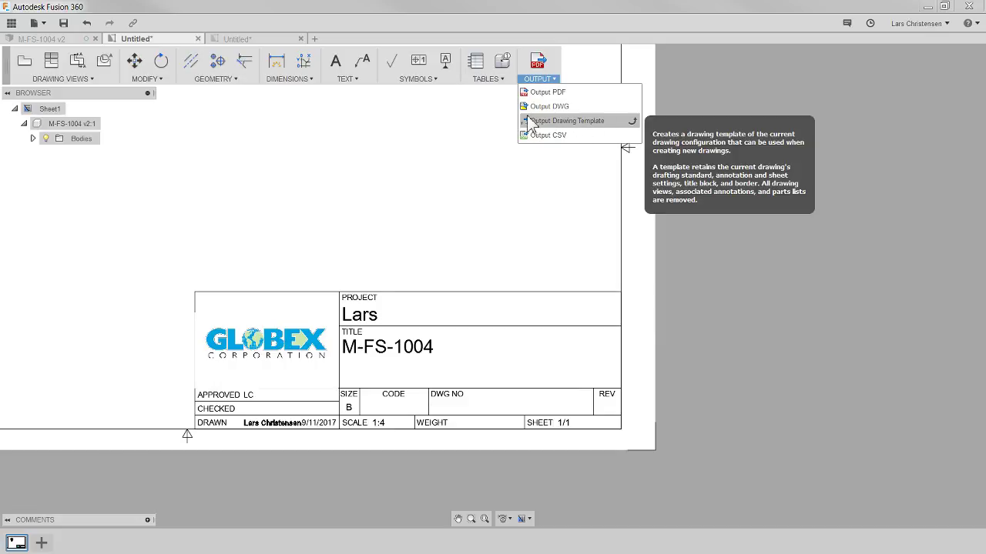
left_click(563, 123)
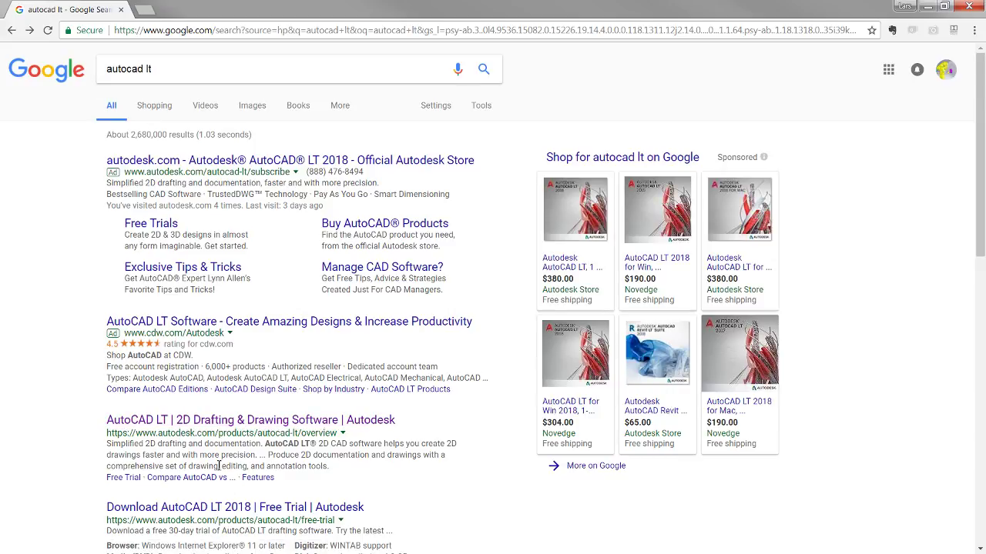
Open the 'AutoCAD LT | 2D Drafting' result and go to its SUBSCRIBE page
left_click(217, 430)
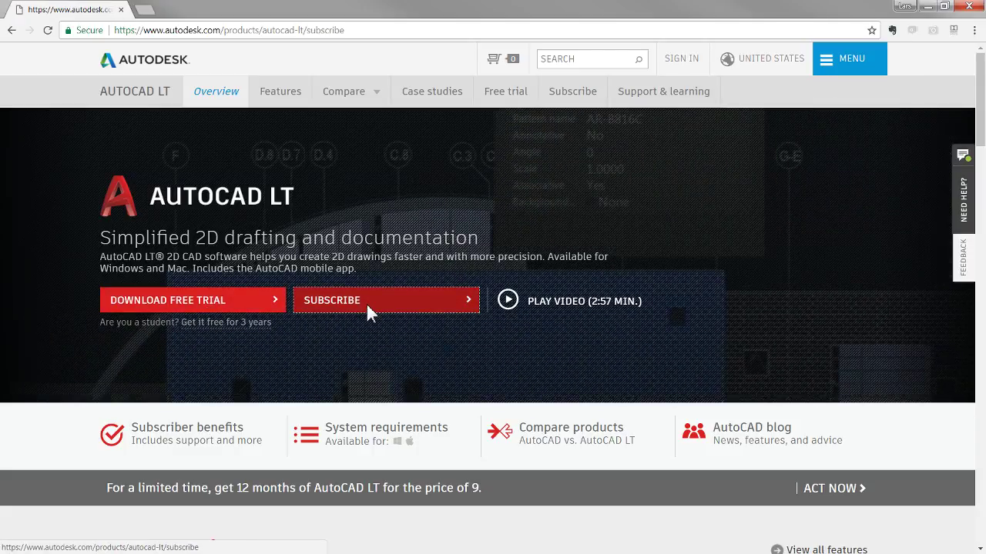
left_click(366, 302)
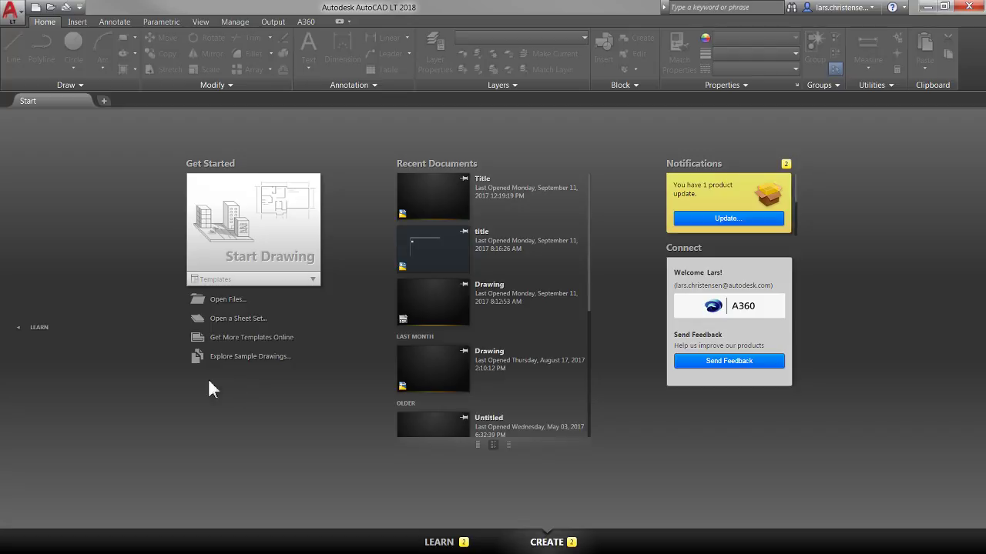
Start the blank Drawing1.dwg from the Start tab and zoom the view with the wheel
left_click(259, 225)
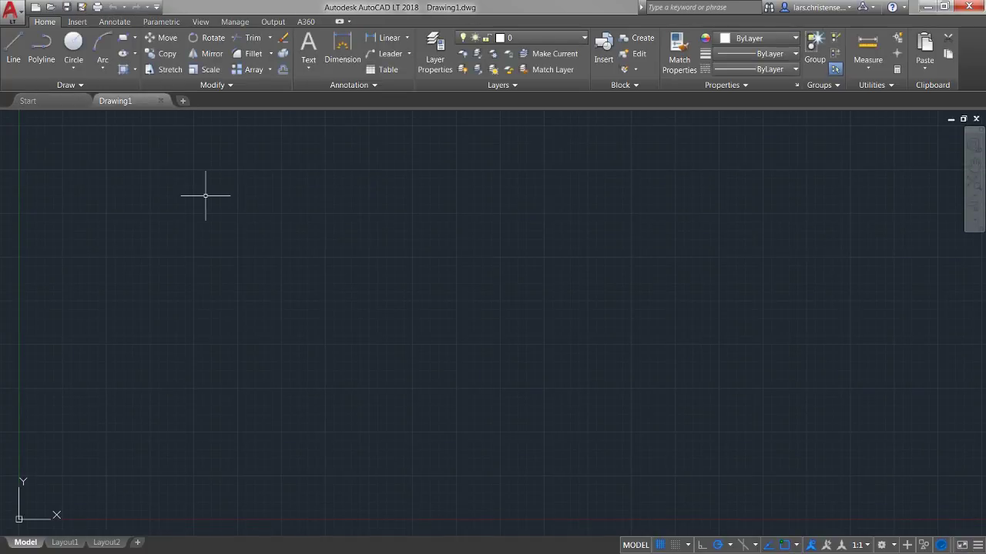
scroll(409, 436, "down", 2)
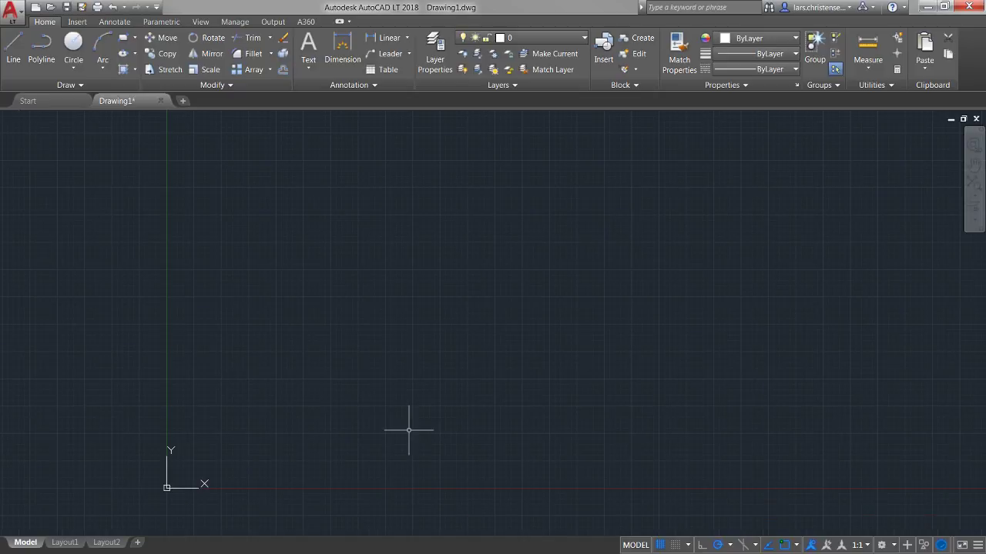
scroll(535, 270, "down", 2)
scroll(176, 467, "up", 2)
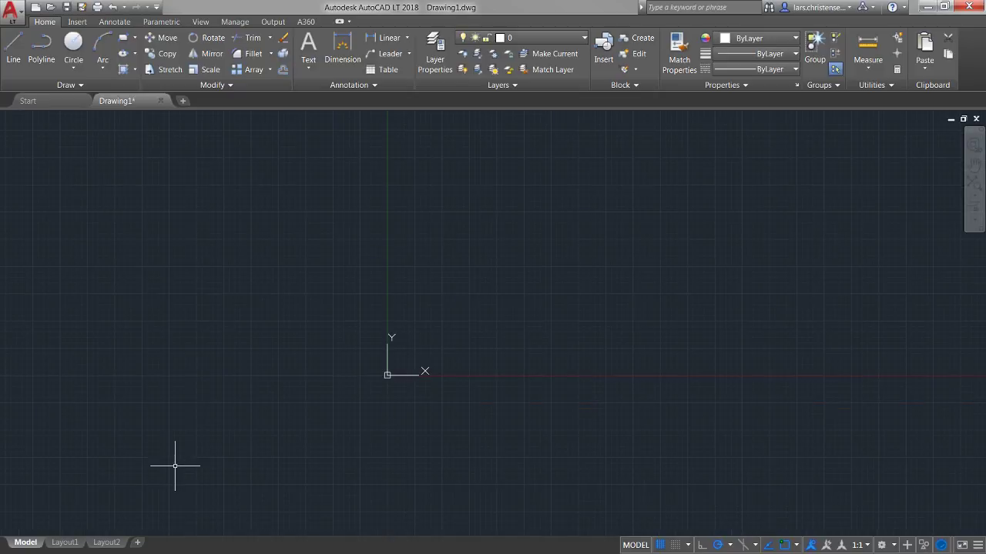
scroll(104, 407, "up", 2)
scroll(262, 301, "up", 1)
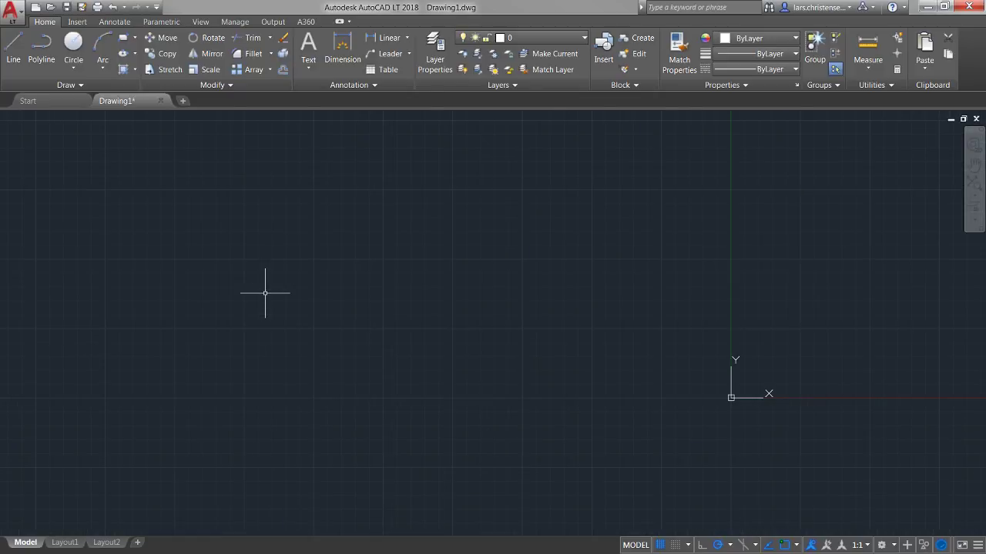
scroll(486, 306, "up", 1)
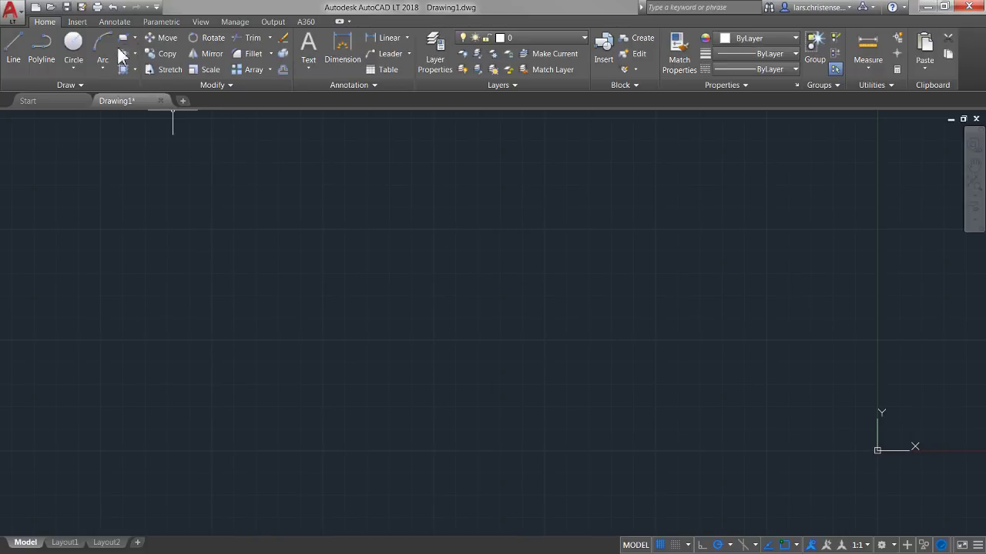
Draw a rectangle from the origin with width -8 and height 2.5, extending left
left_click(123, 40)
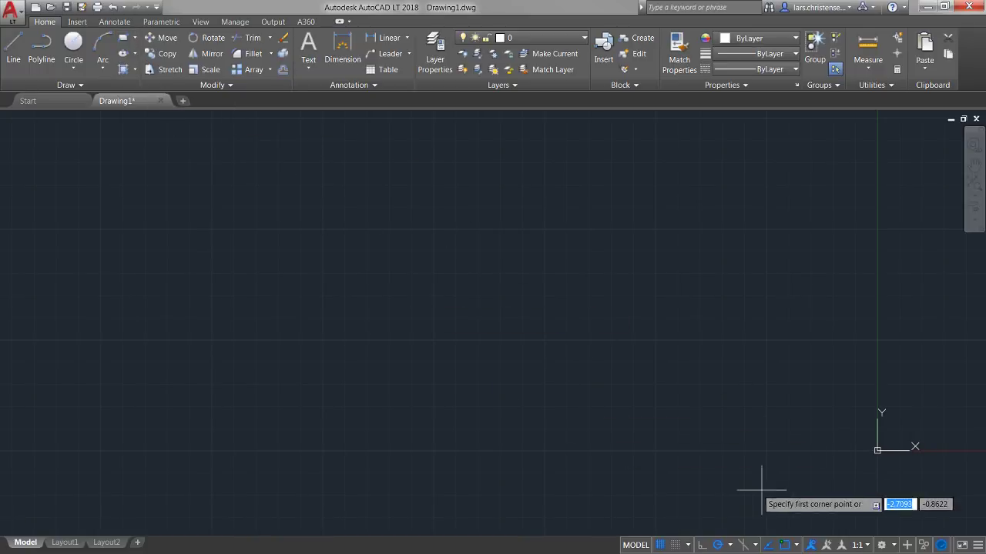
left_click(876, 450)
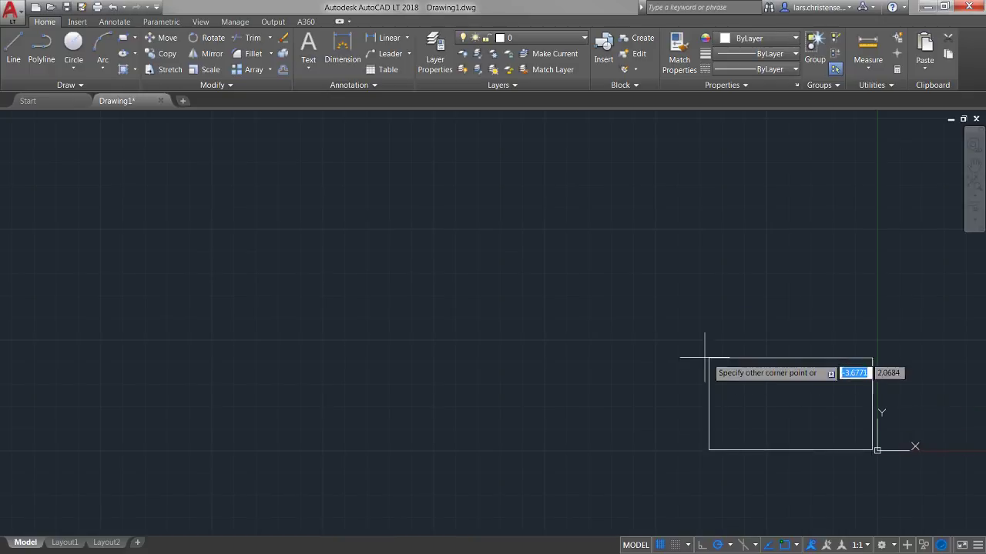
type("-8.")
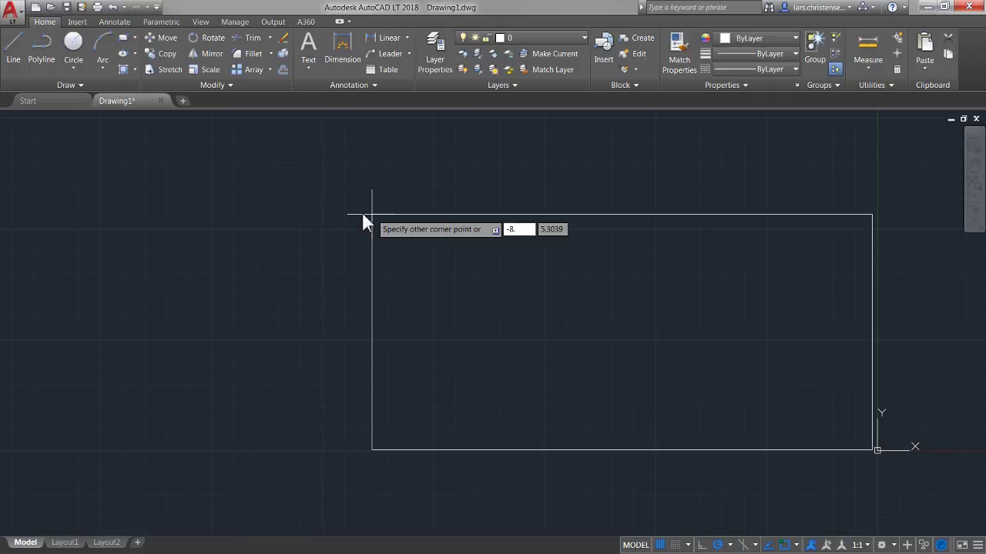
key("Tab")
type("2")
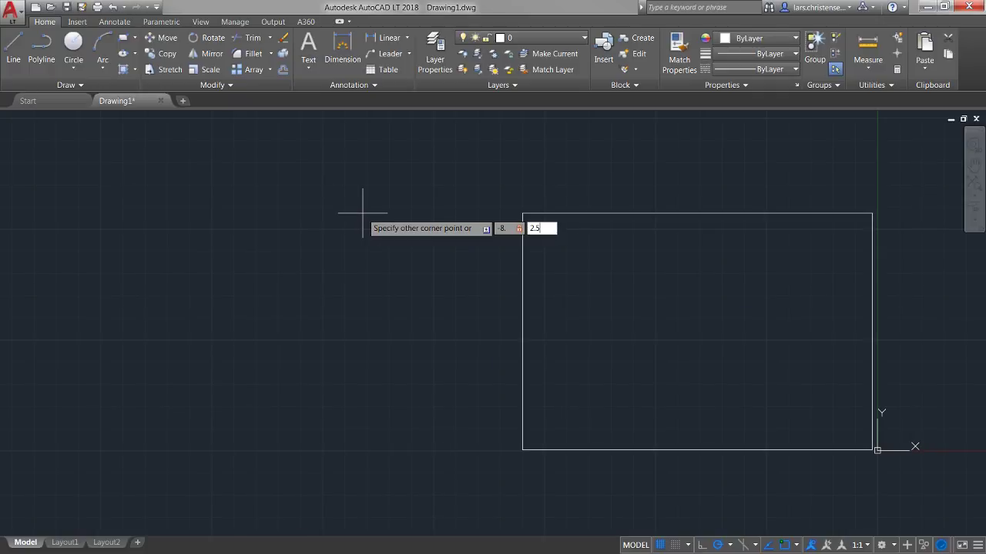
key("Return")
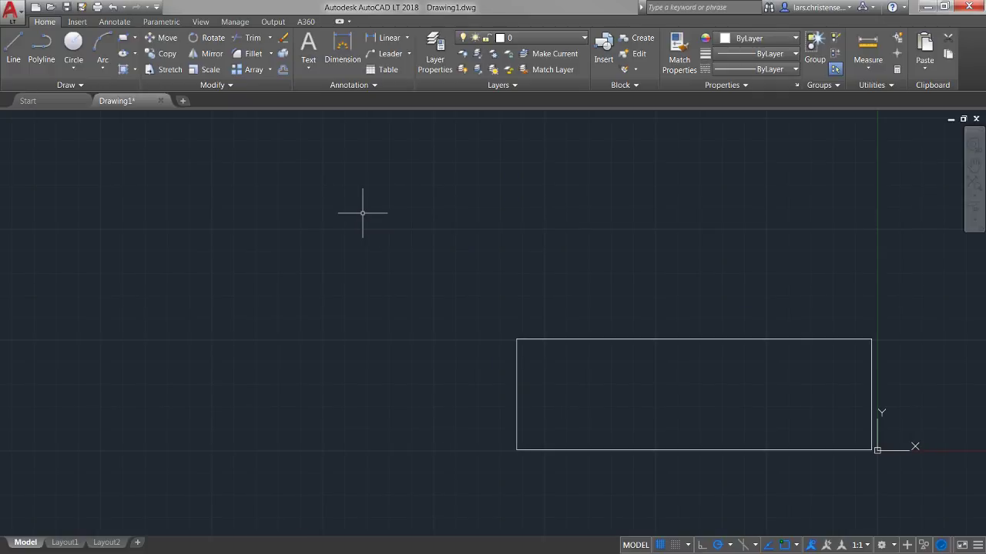
scroll(924, 466, "up", 3)
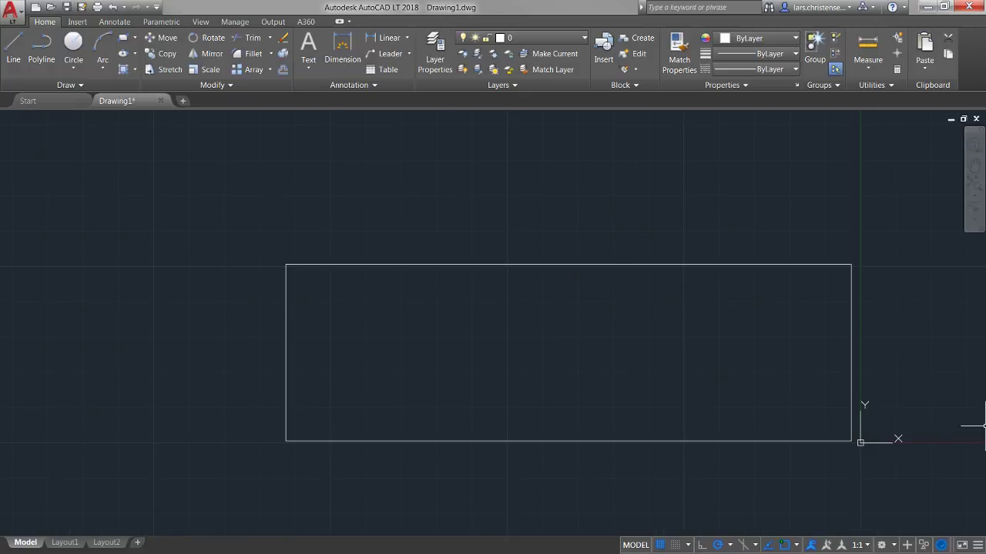
scroll(982, 427, "up", 1)
scroll(971, 427, "down", 1)
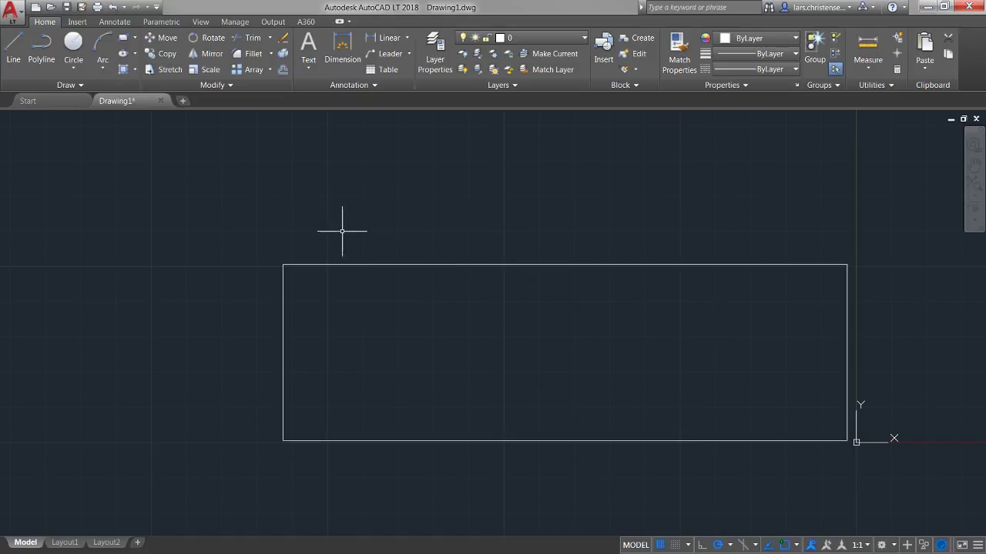
Draw a horizontal line from the left edge's midpoint to the right edge's midpoint
left_click(13, 50)
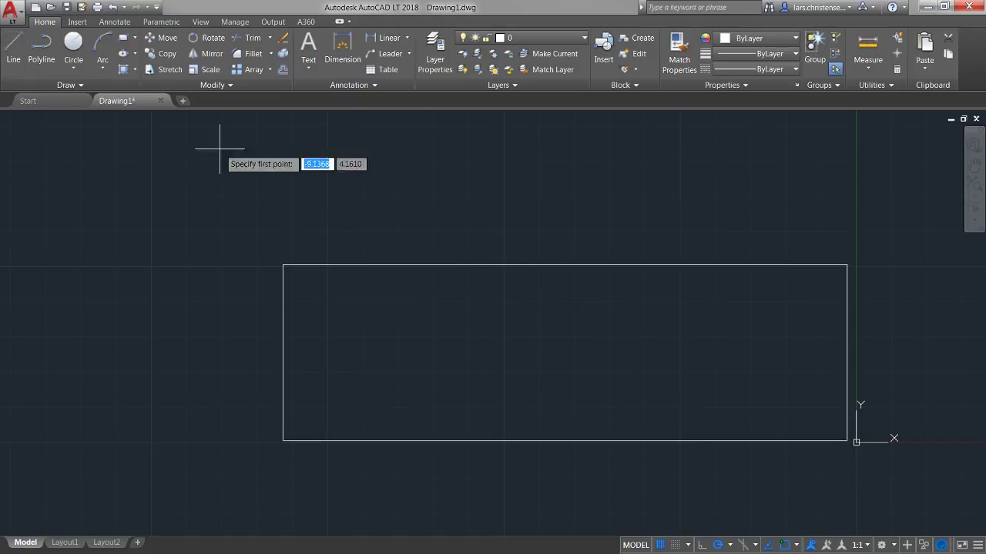
left_click(282, 353)
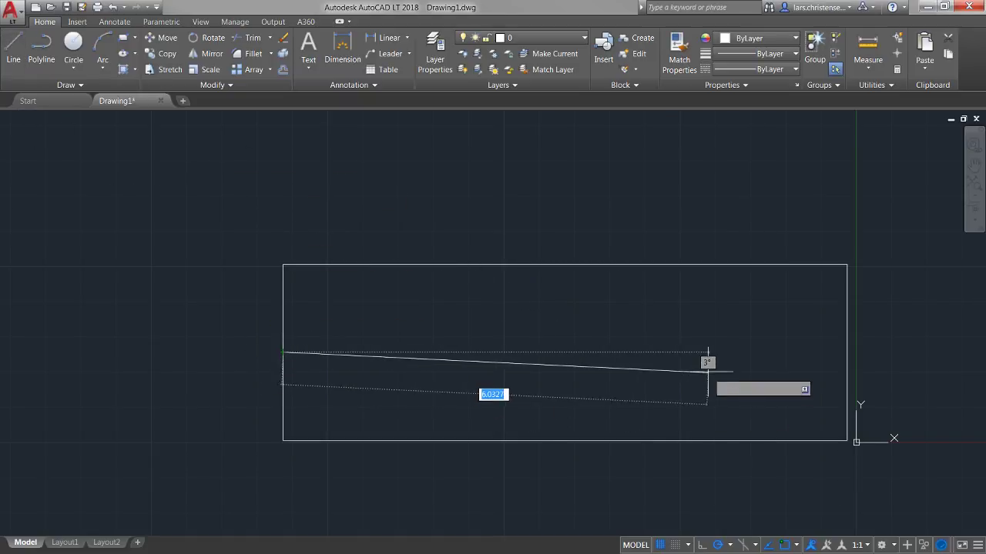
left_click(846, 352)
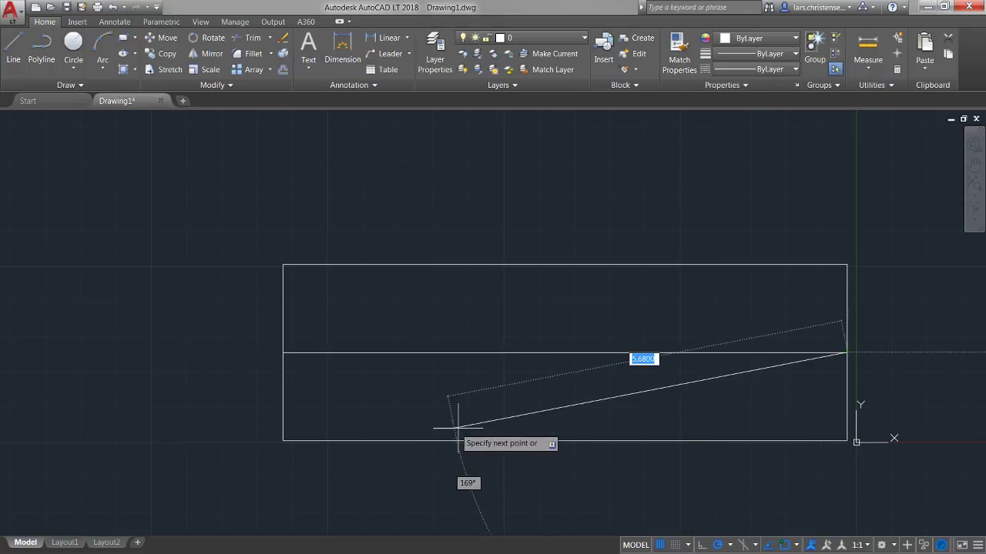
key("Escape")
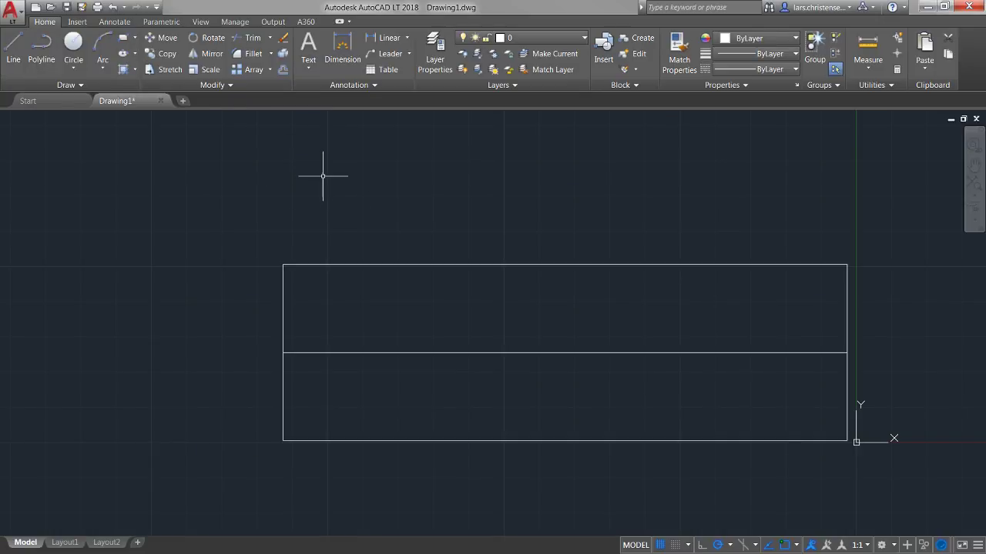
Add multiline text 'Customer' in the top-left corner of the rectangle's upper half
left_click(306, 46)
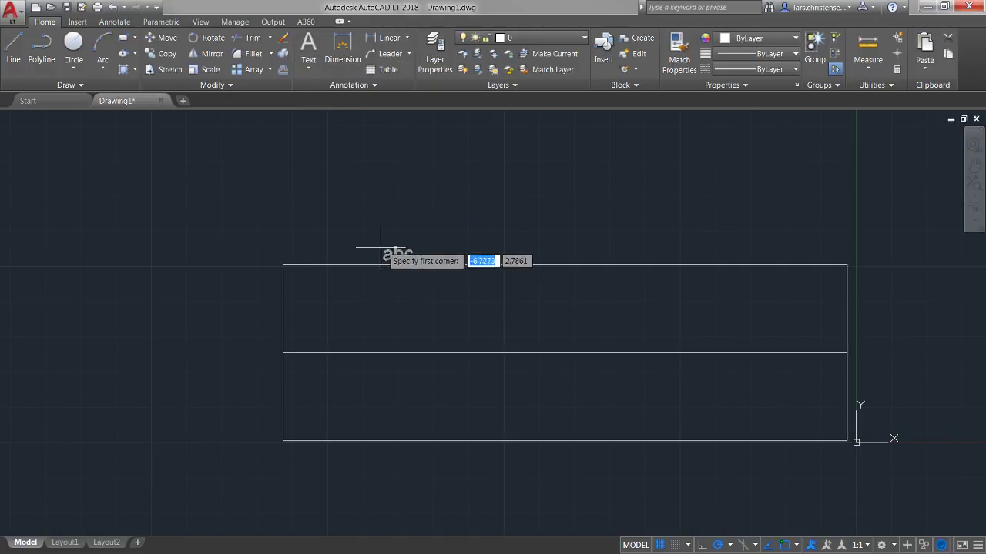
left_click(306, 300)
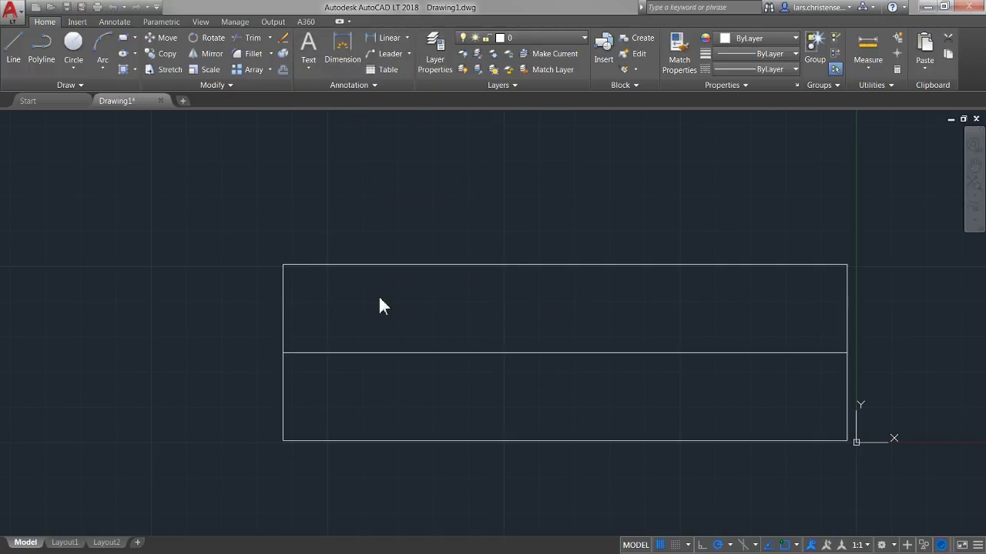
left_click(380, 304)
type("Customer")
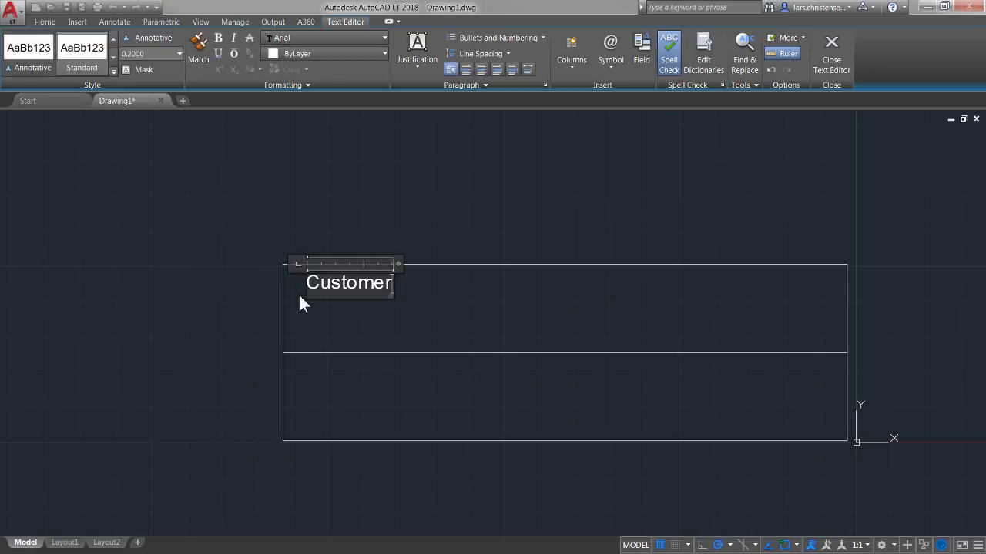
key("Return")
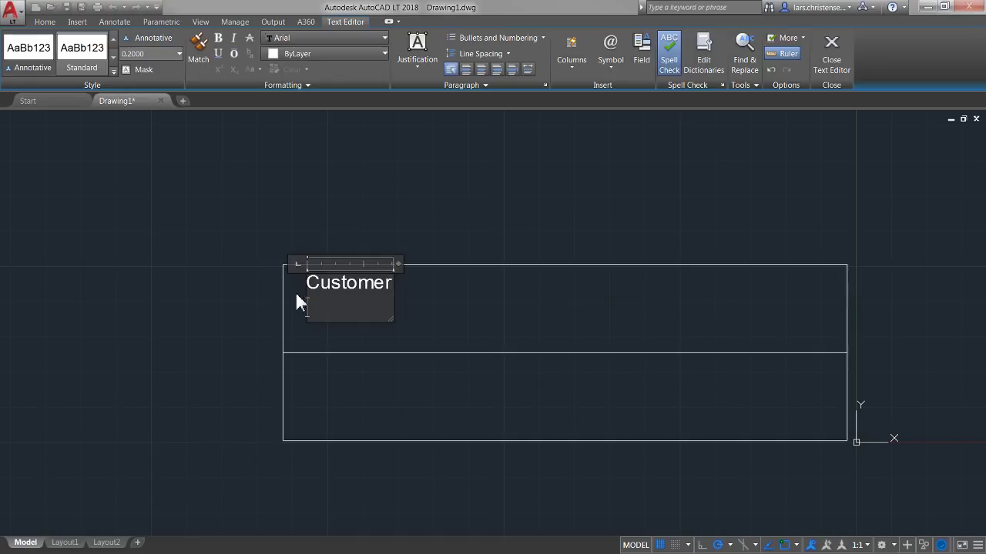
left_click(431, 184)
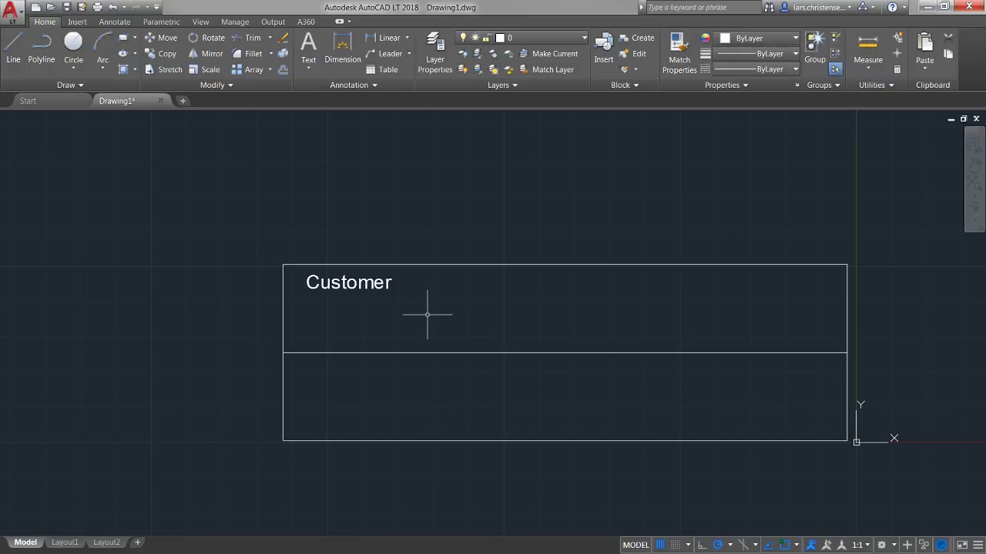
Define attribute CUSTOMER_NAME with prompt 'Who is this for?' and text height .75
type("tt")
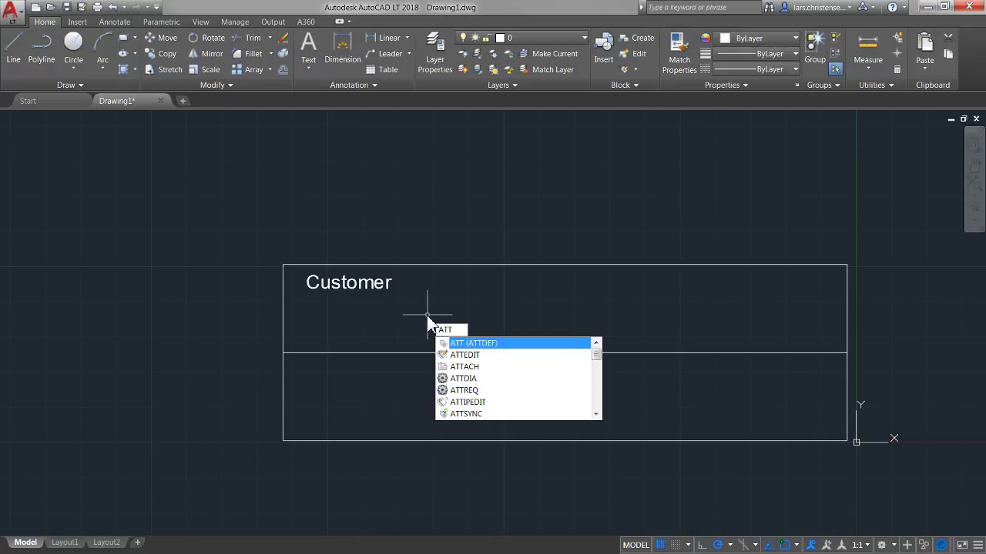
left_click(484, 345)
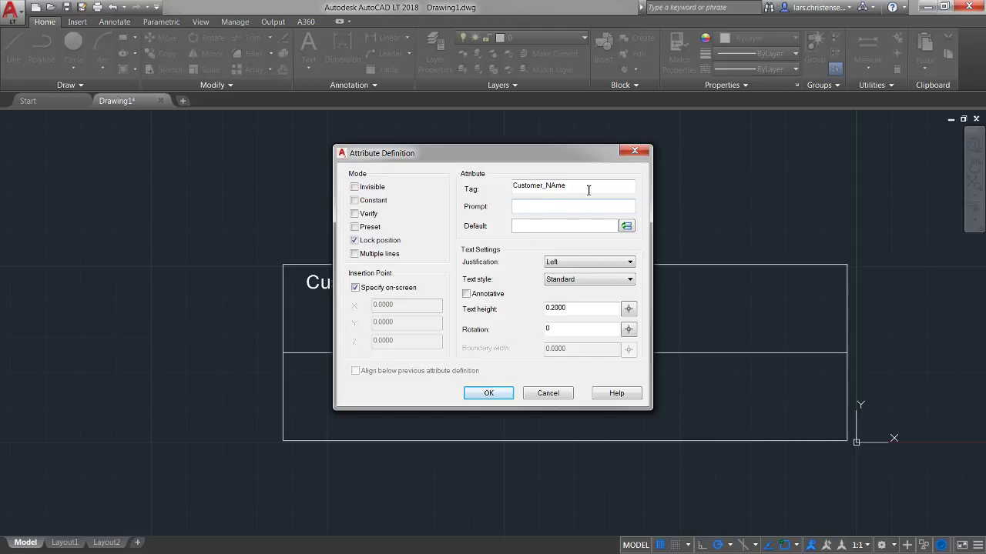
type("Who is this for?")
left_click(579, 309)
type(".75")
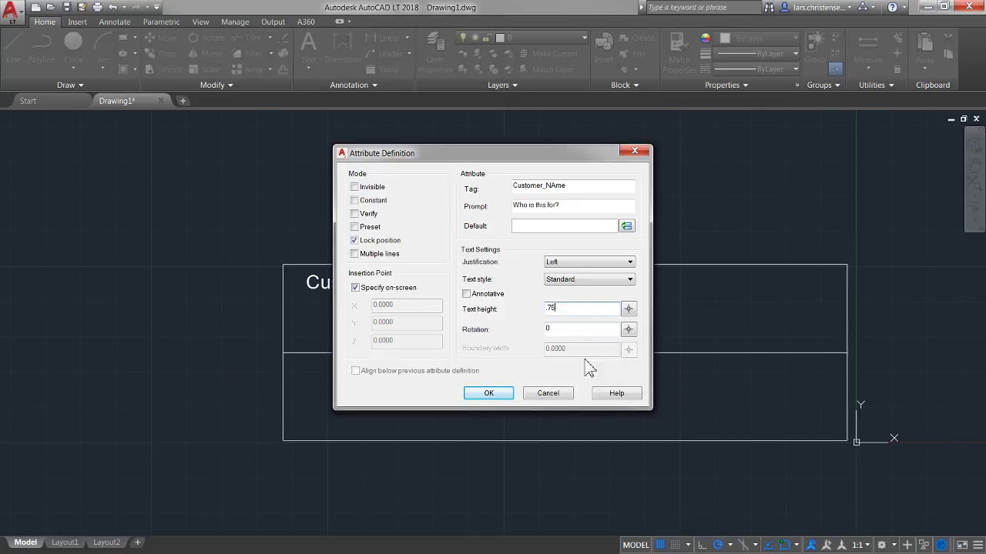
left_click(502, 396)
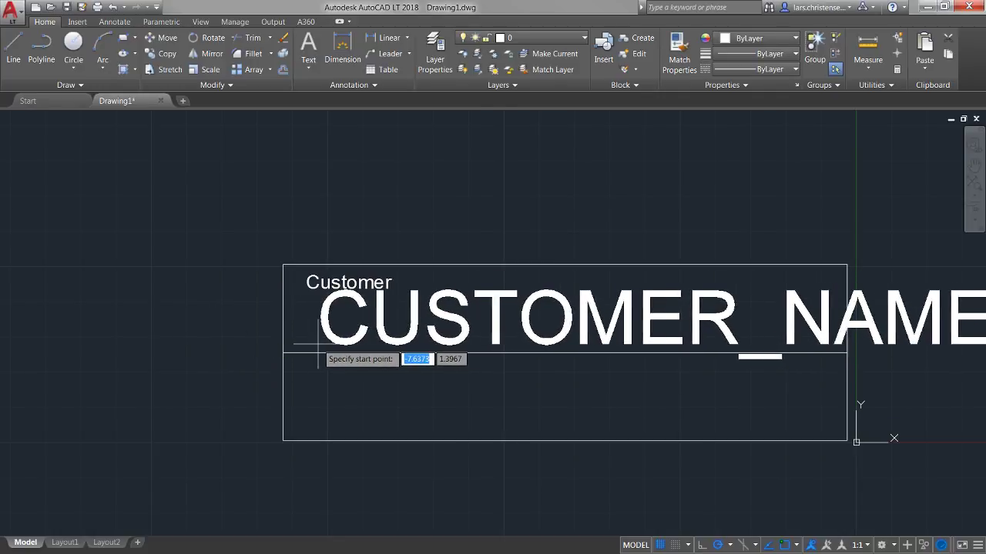
Place the CUSTOMER_NAME attribute just below the Customer label in the upper band
left_click(328, 353)
scroll(155, 365, "up", 2)
scroll(155, 364, "down", 3)
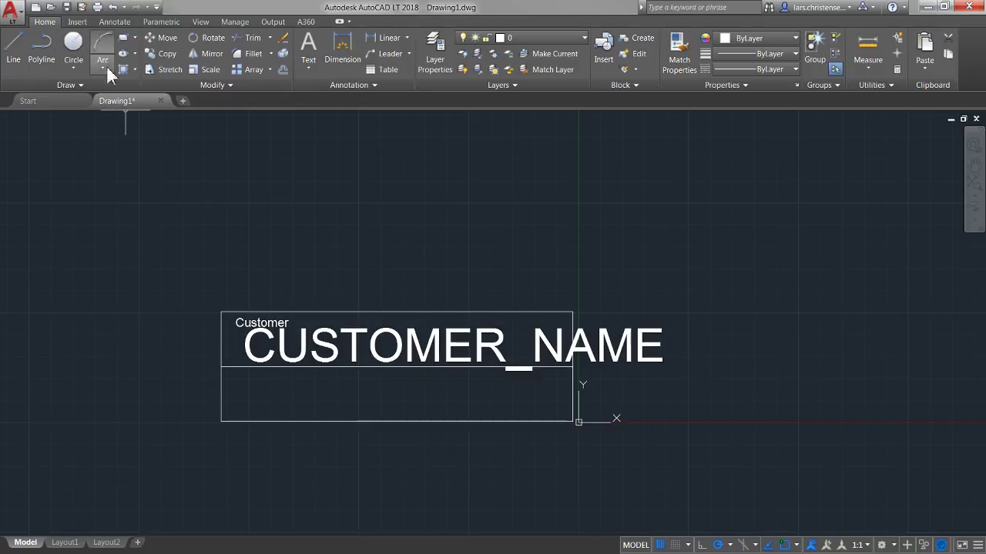
Save the drawing to the Desktop as TitleLars.dwg
left_click(67, 8)
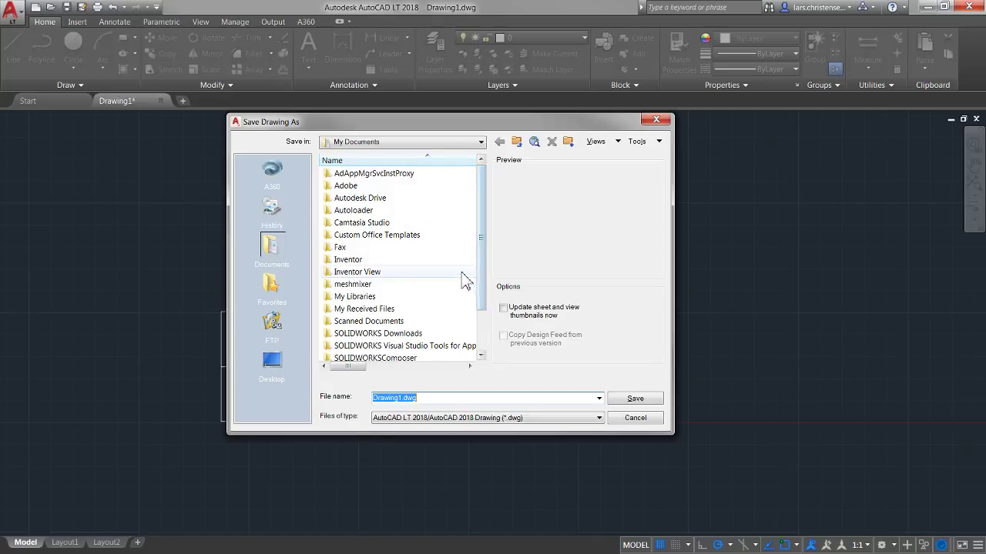
left_click(399, 146)
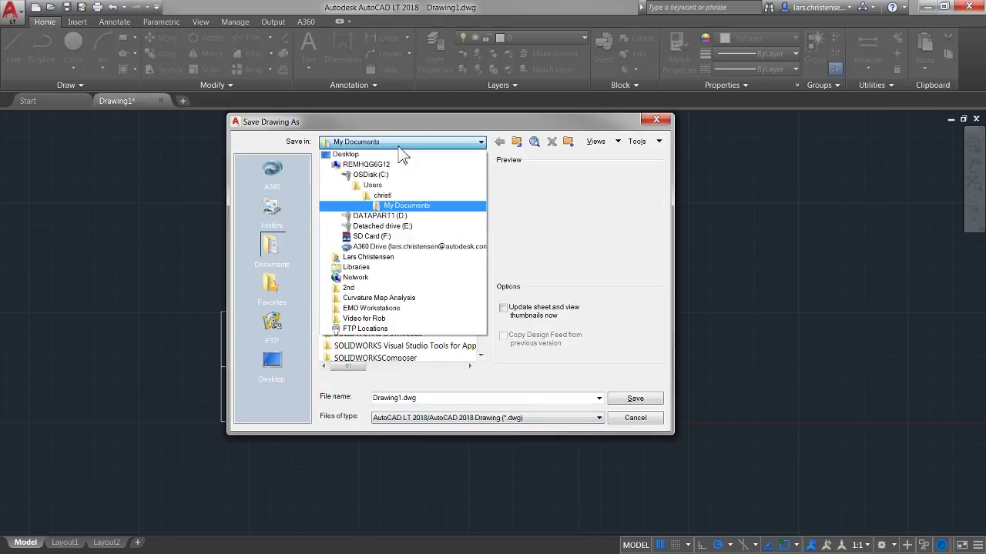
left_click(382, 195)
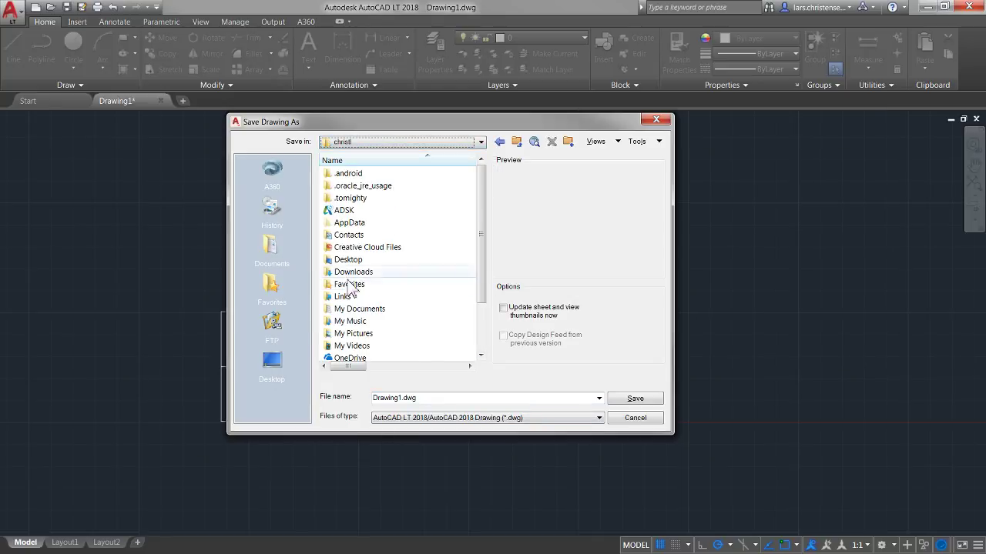
left_click(349, 261)
double_click(349, 262)
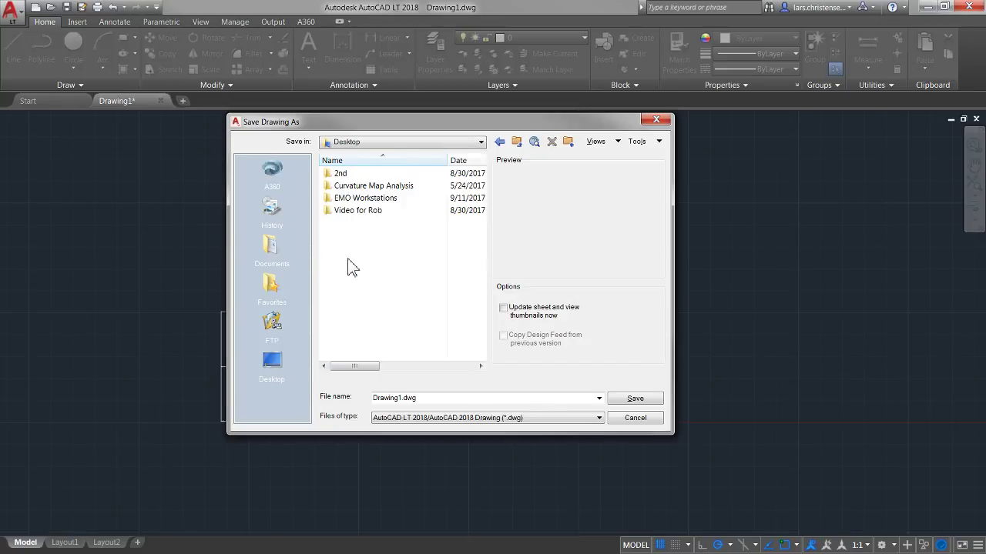
left_click(433, 399)
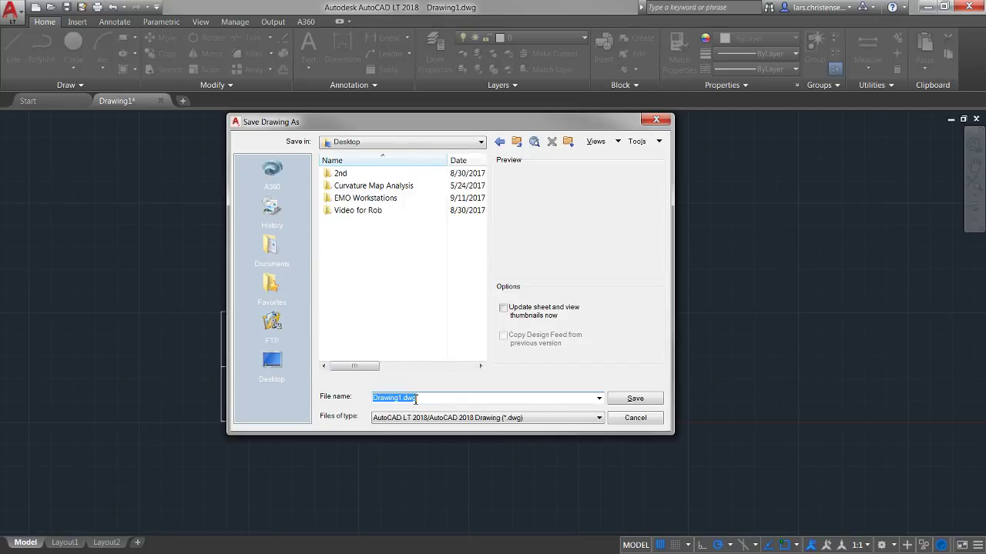
type("Tile")
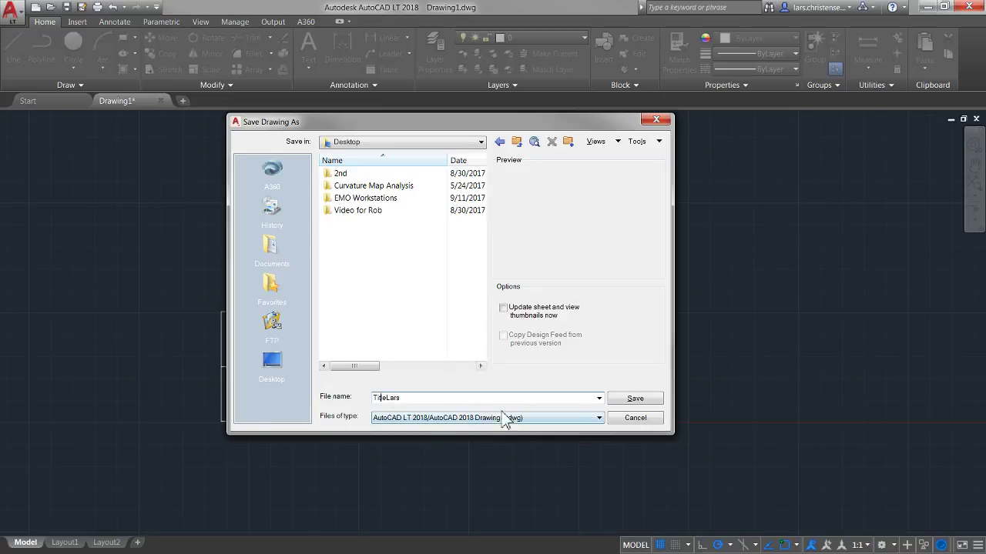
left_click(658, 402)
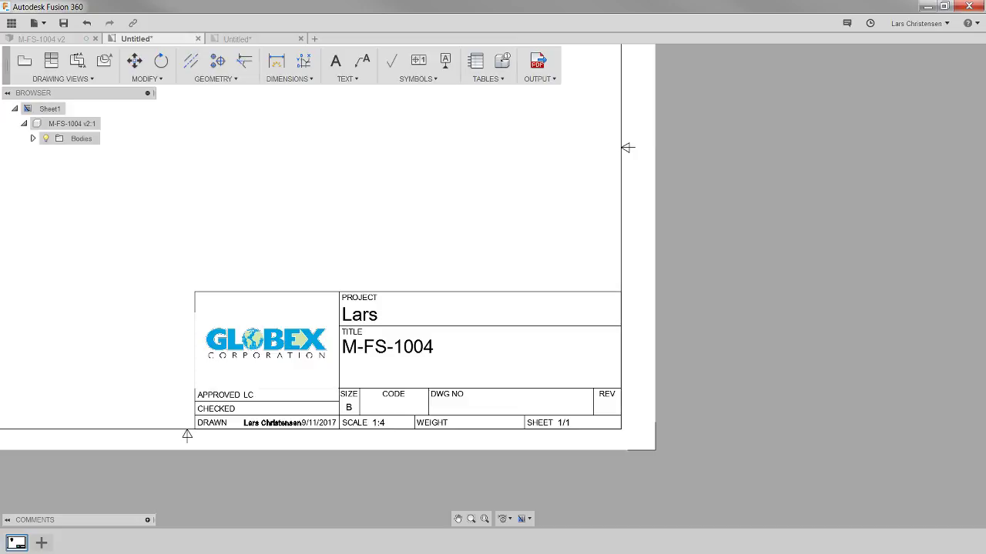
Insert TitleLars.dwg from the Desktop as the sheet's title block via Sheet Settings
left_click(524, 519)
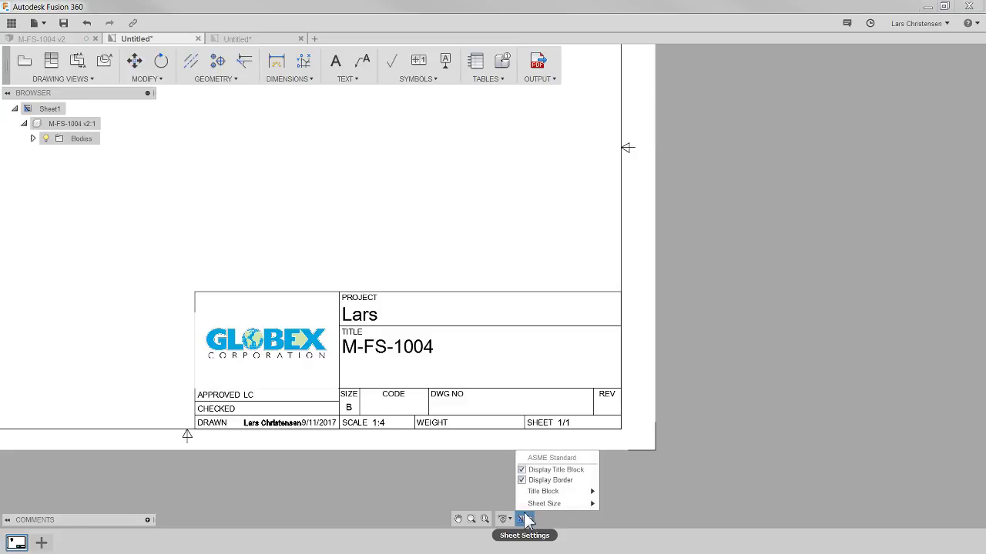
left_click(524, 520)
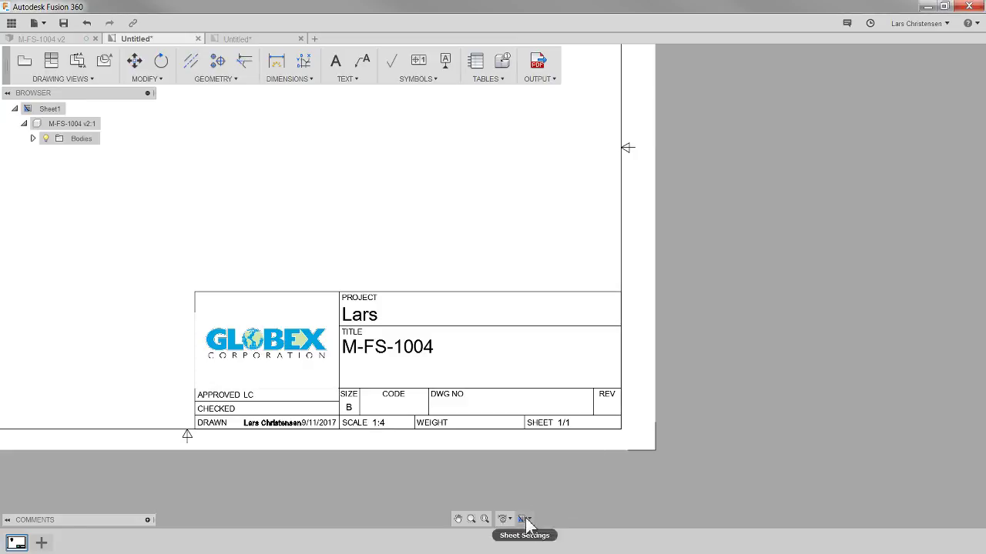
left_click(523, 519)
mouse_move(572, 489)
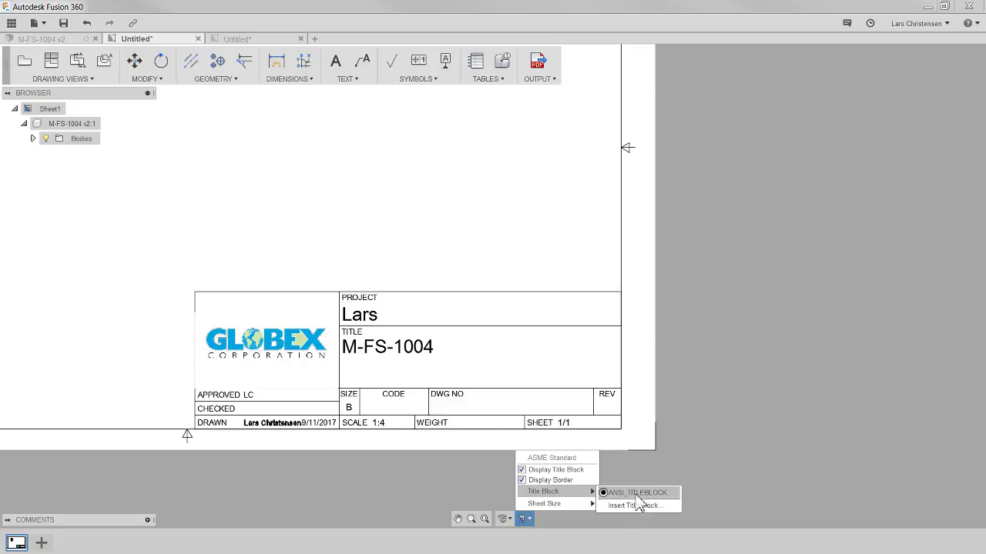
left_click(628, 506)
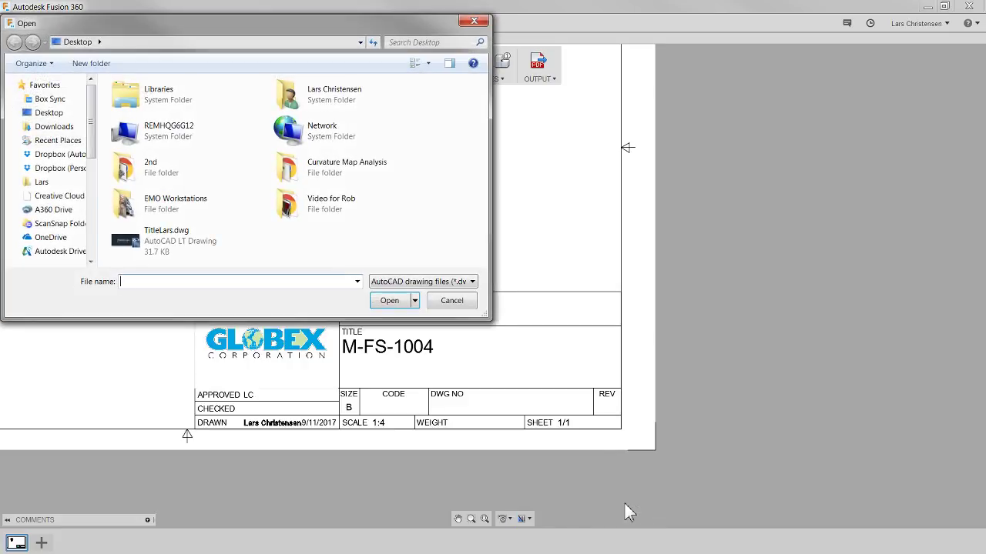
double_click(186, 241)
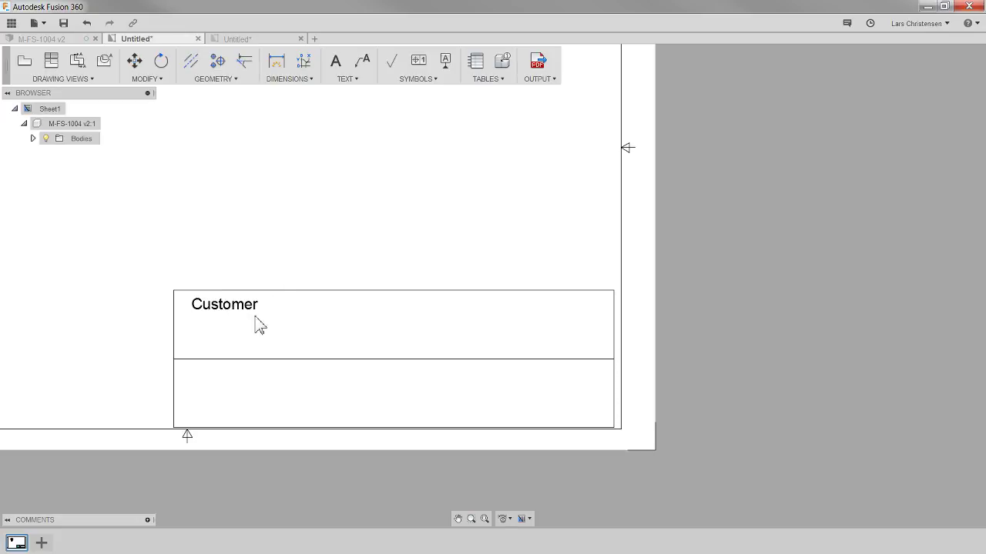
Place the title block on the sheet and enter GLOBEX for 'Who is this for?'
left_click(331, 301)
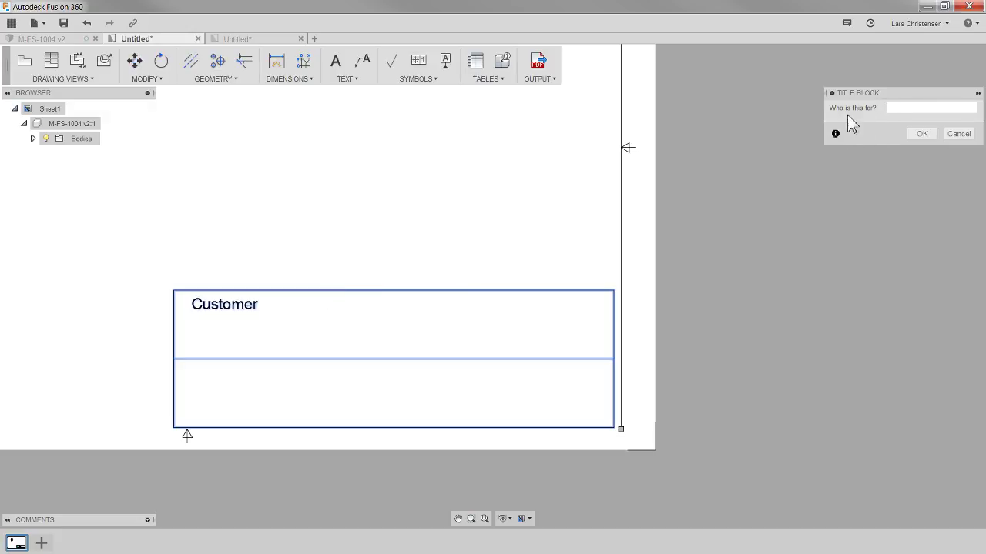
left_click(926, 108)
type("GLO")
left_click(910, 113)
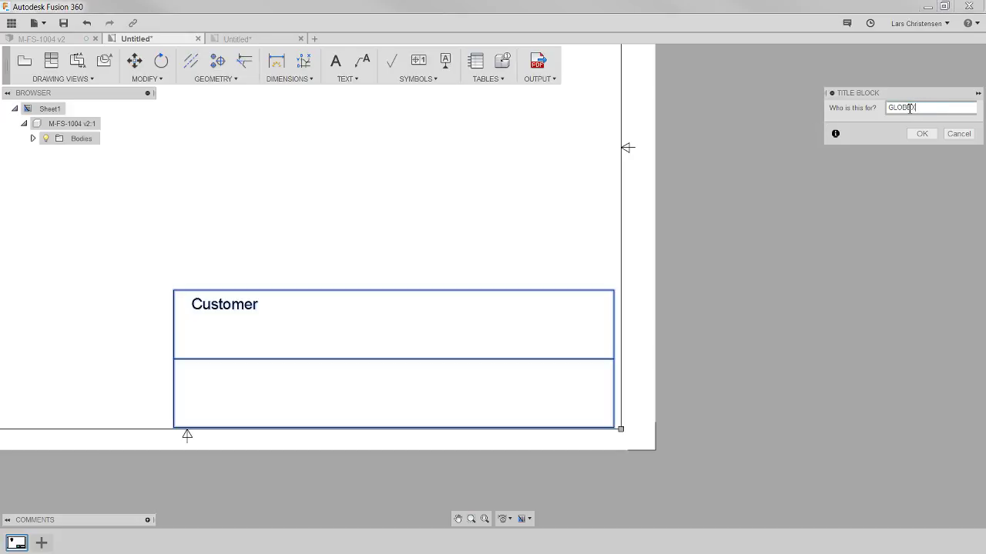
left_click(922, 133)
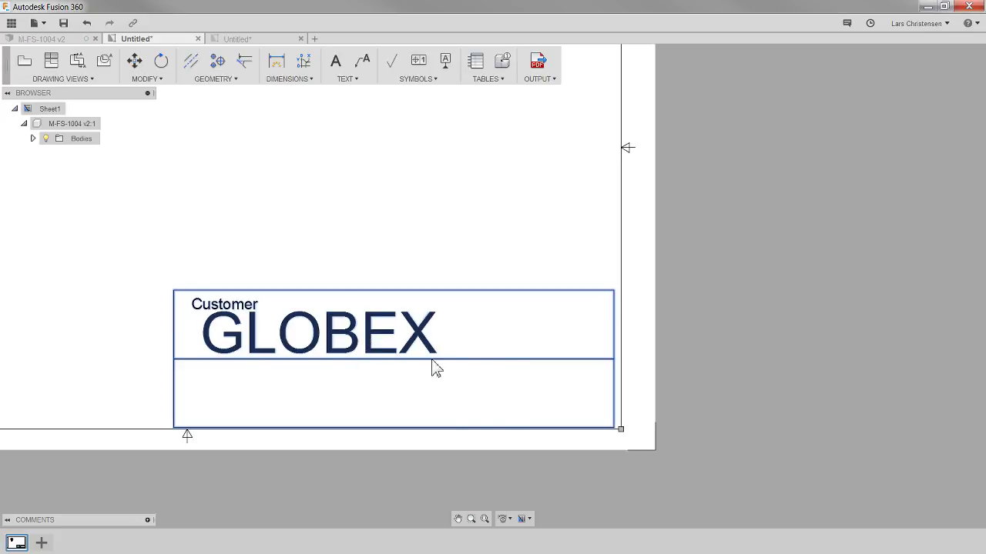
scroll(532, 427, "down", 5)
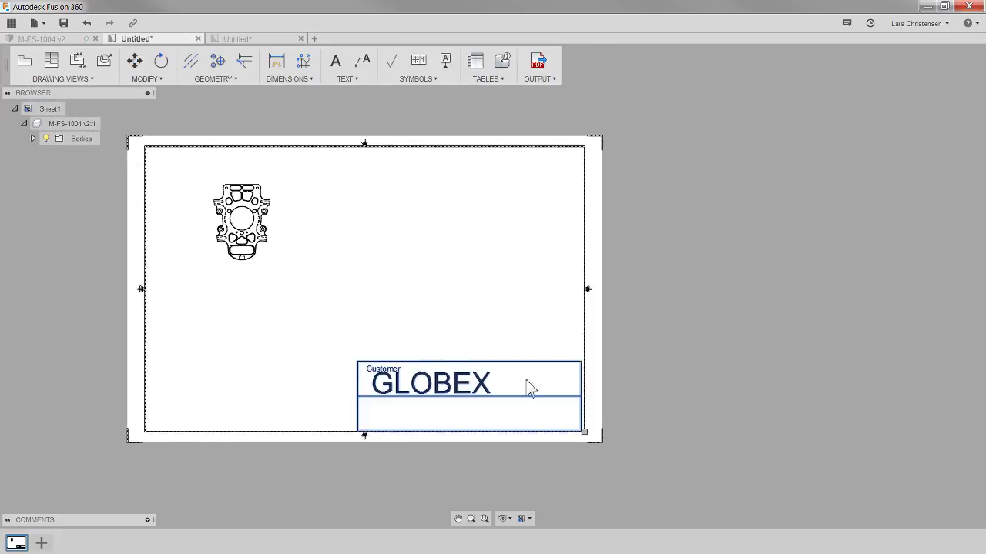
scroll(416, 348, "up", 1)
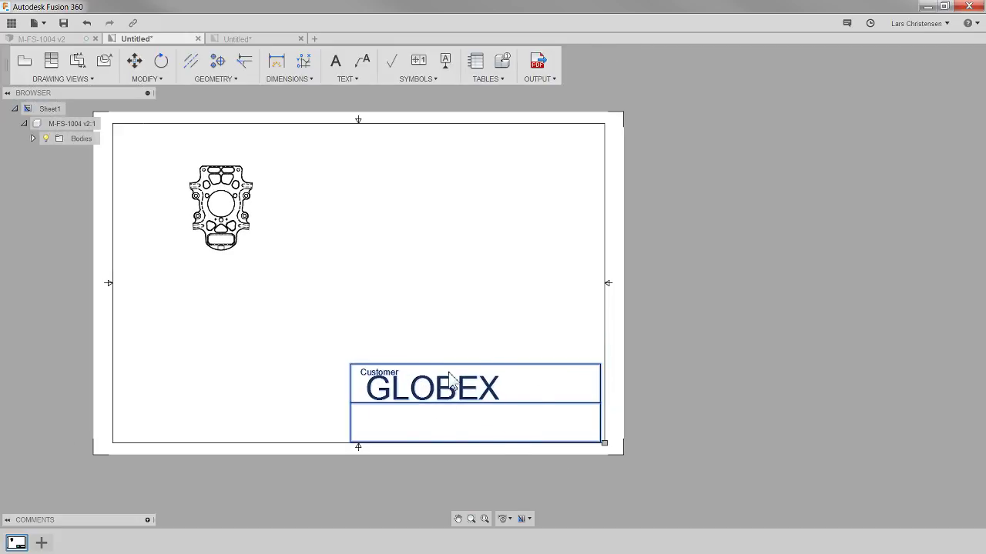
scroll(469, 462, "up", 1)
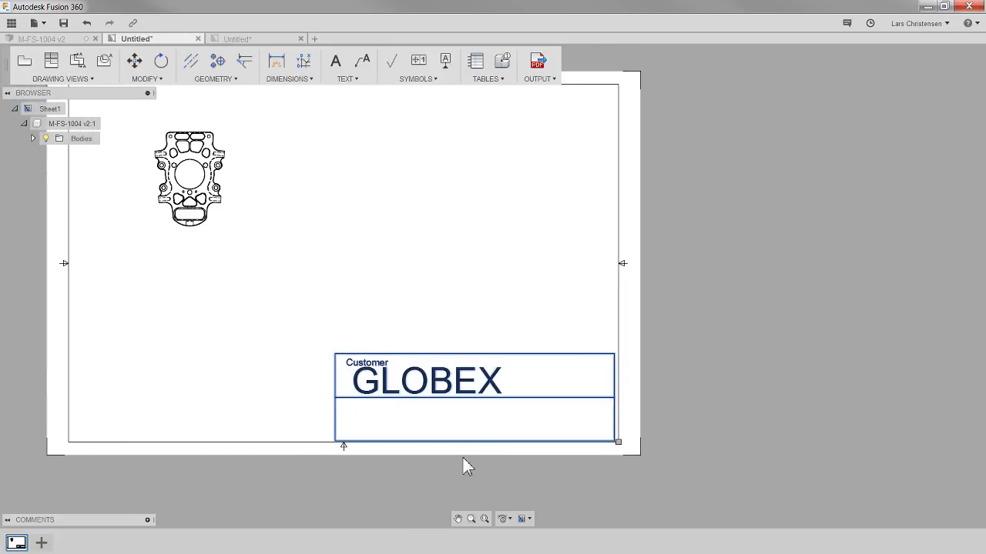
scroll(467, 460, "up", 1)
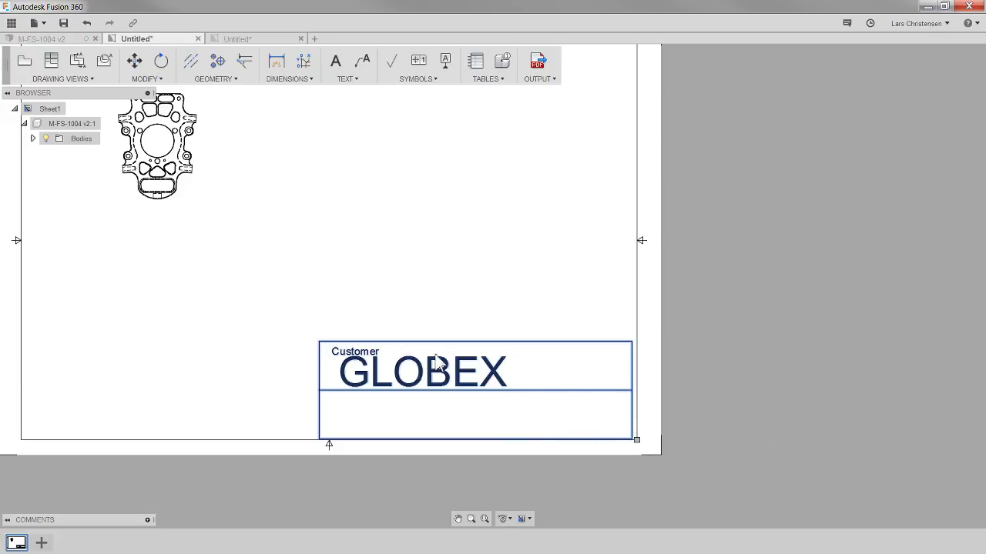
scroll(465, 473, "up", 1)
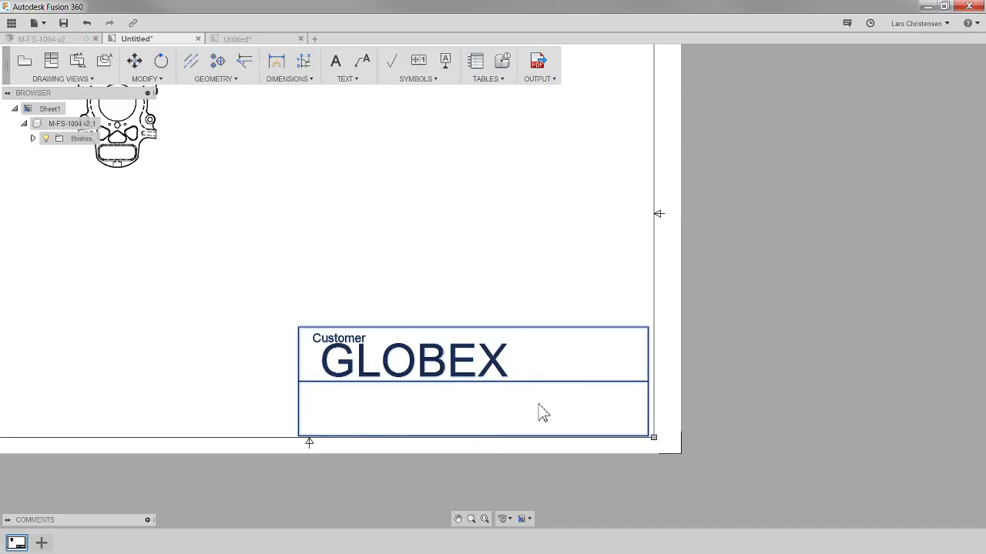
scroll(543, 413, "down", 3)
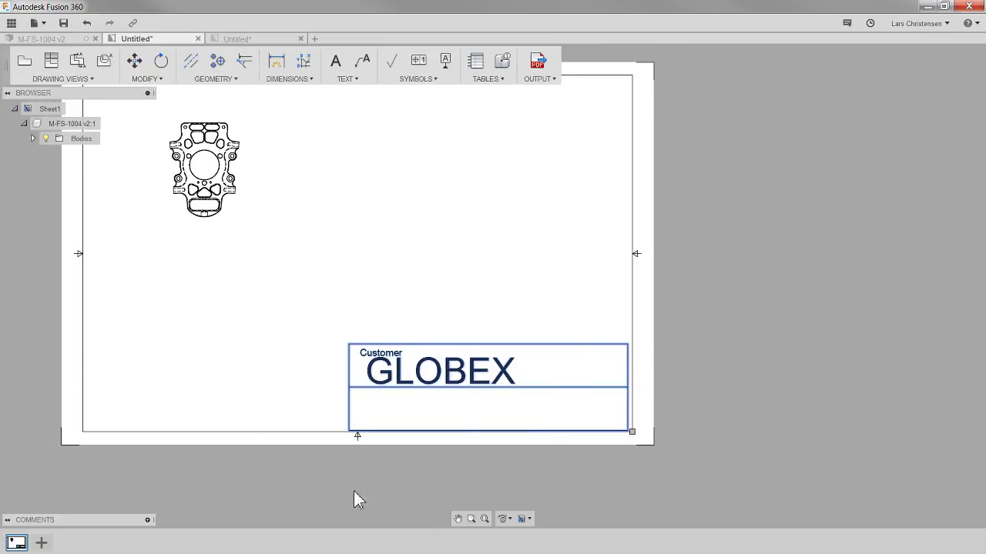
Export the drawing as a template named 'Title Block Template'
left_click(547, 86)
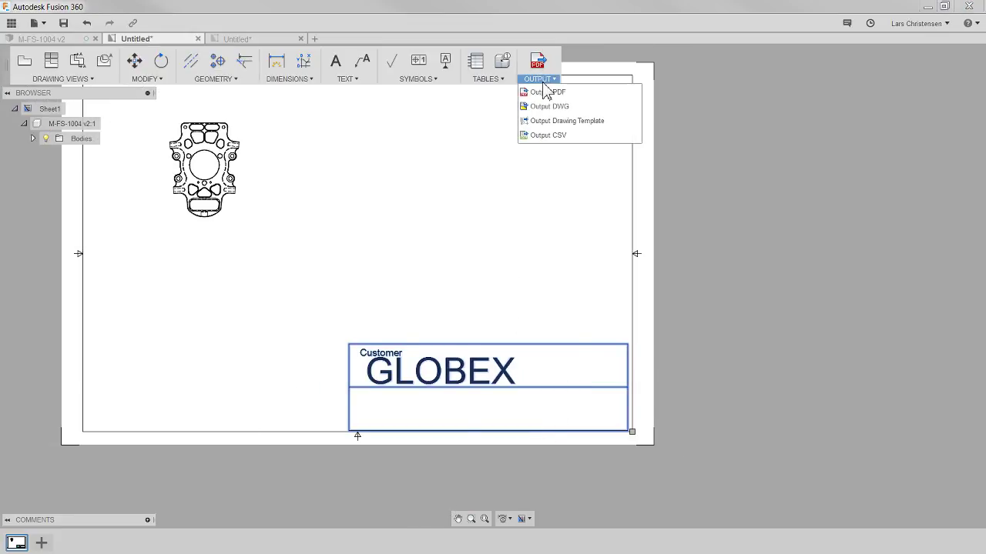
left_click(573, 122)
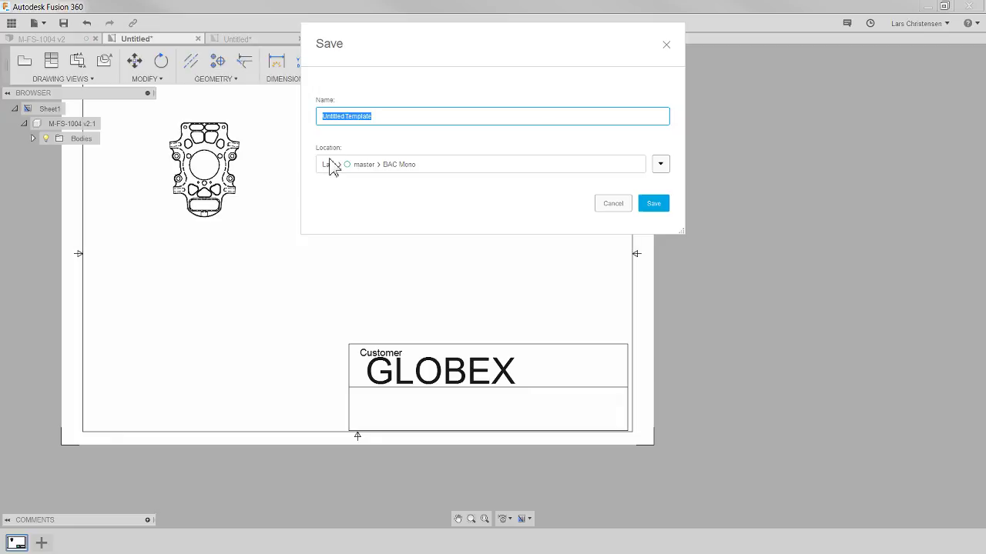
left_click_drag(369, 119, 322, 117)
type("Draw")
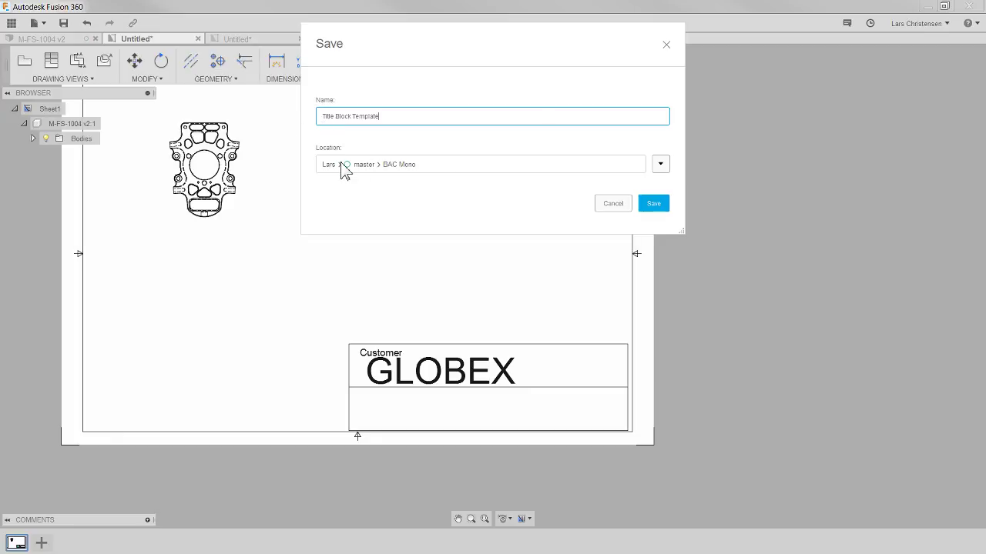
Set the save location to the master project's !Templates folder and save
left_click(661, 164)
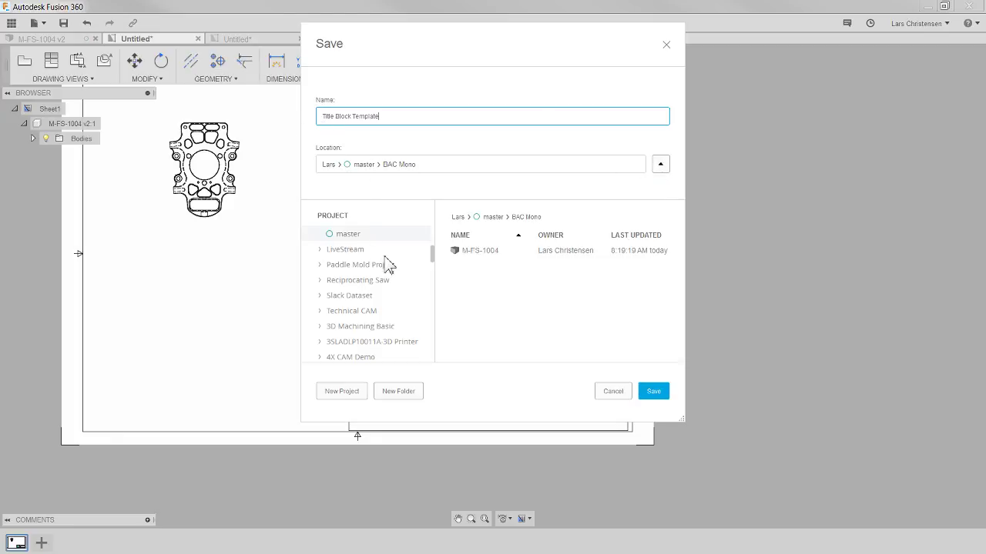
scroll(433, 262, "up", 3)
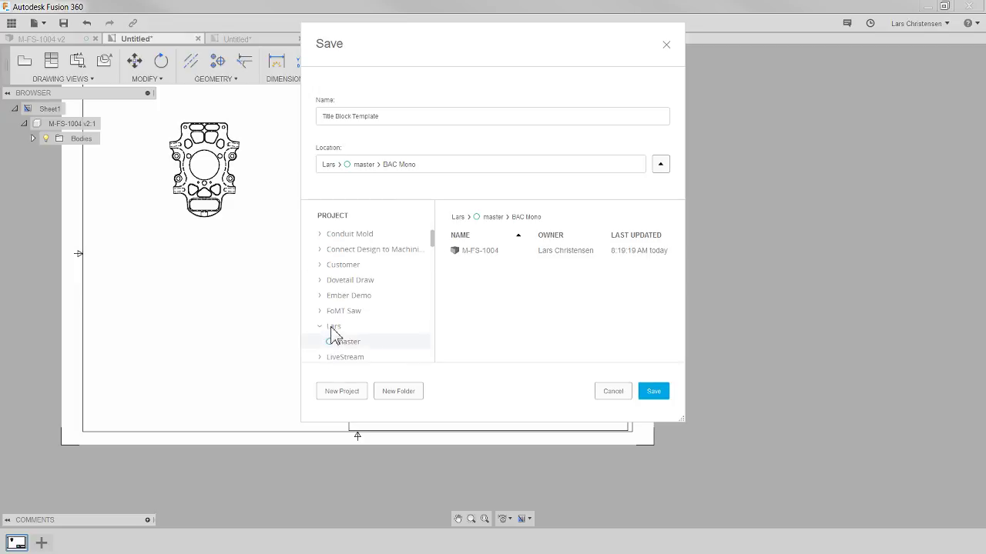
left_click(331, 326)
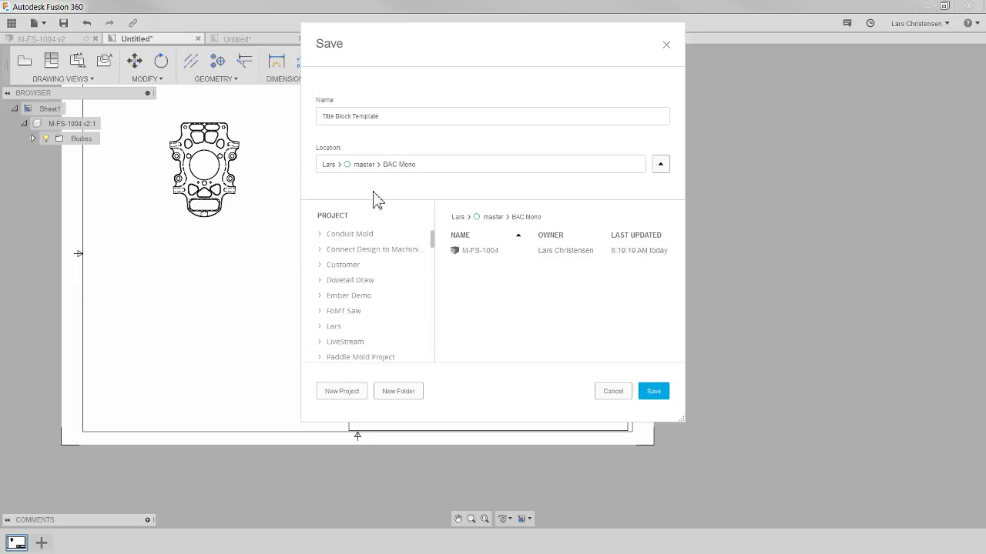
left_click(460, 216)
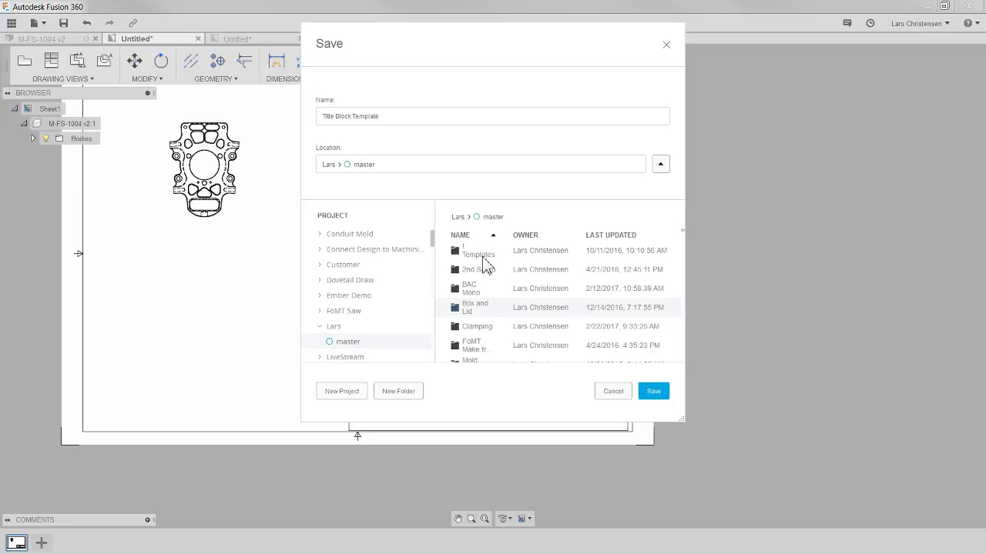
double_click(475, 254)
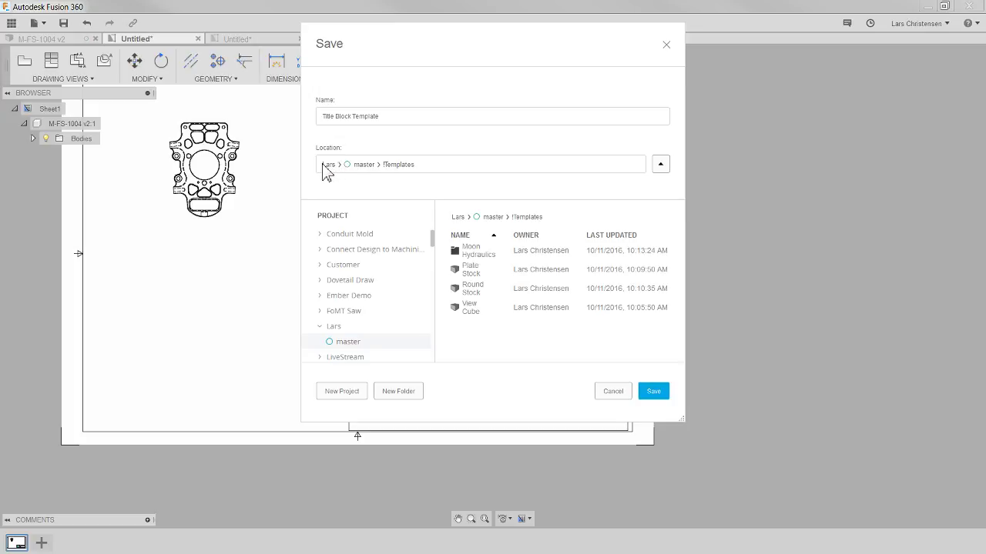
left_click(653, 395)
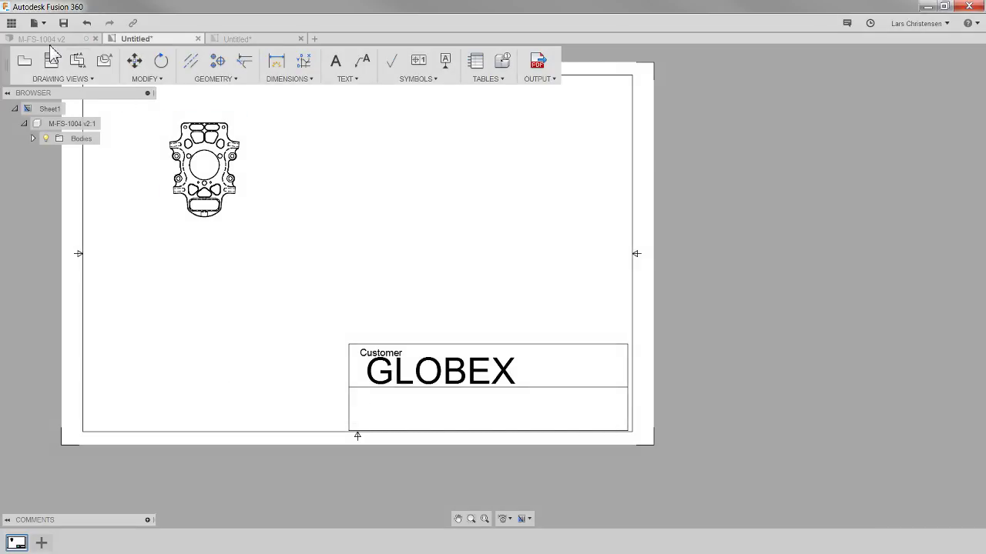
Confirm Title Block Template is in !Templates via the Data Panel, then switch to M-FS-1004 v2
left_click(11, 23)
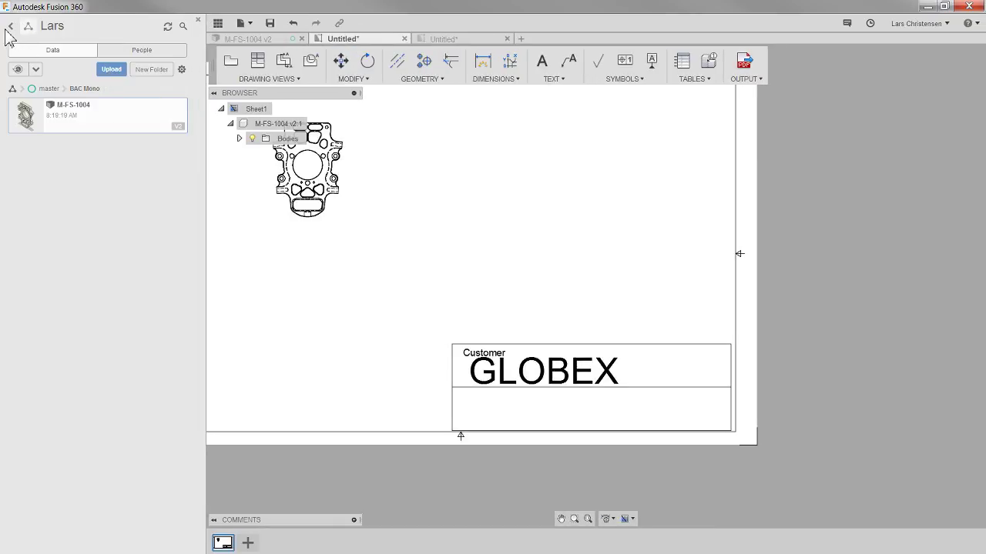
left_click(11, 26)
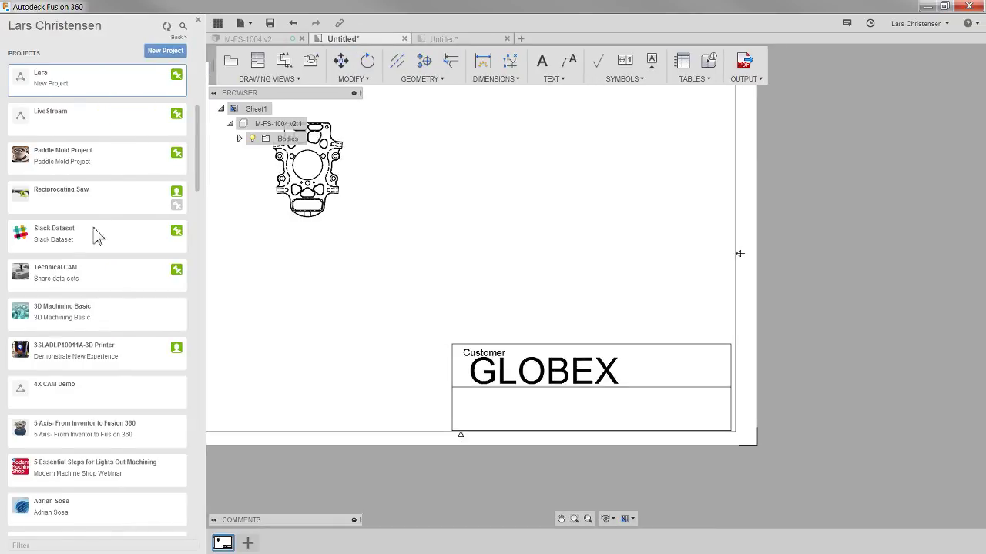
left_click(85, 97)
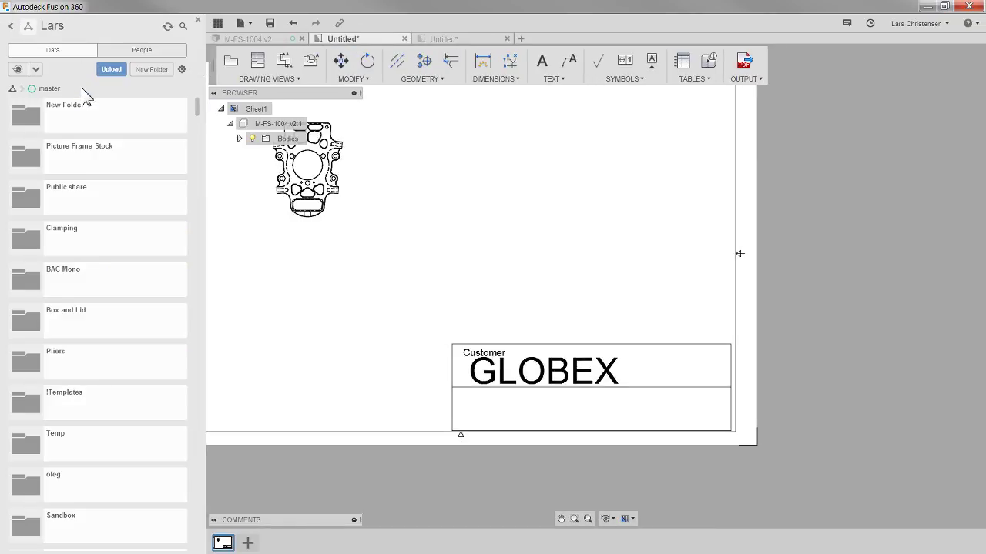
scroll(50, 202, "down", 4)
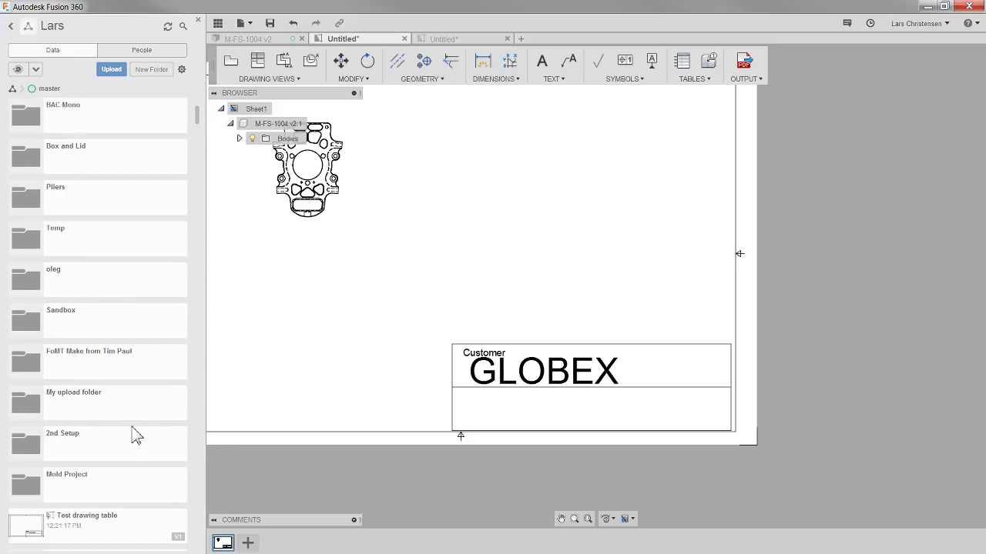
scroll(133, 437, "up", 1)
scroll(107, 454, "up", 4)
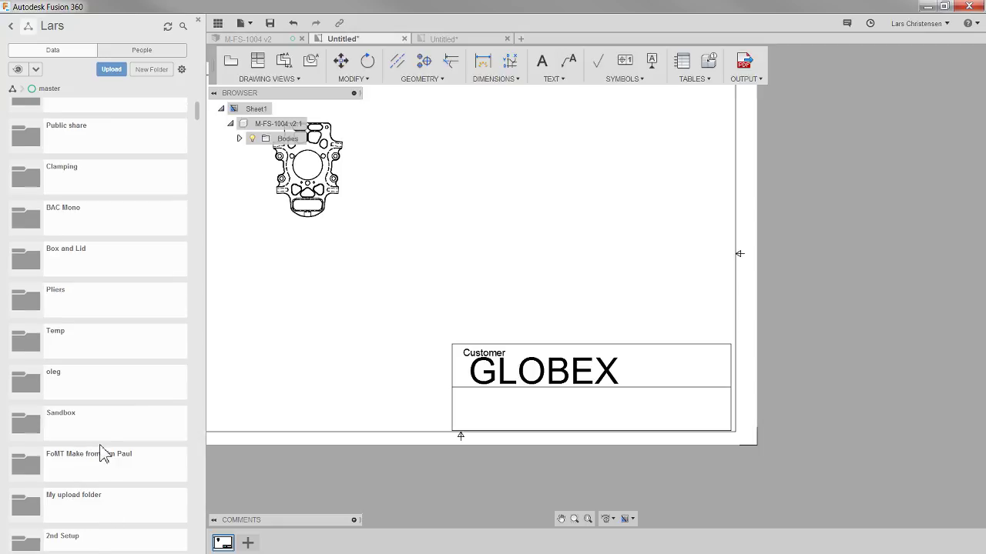
left_click(83, 126)
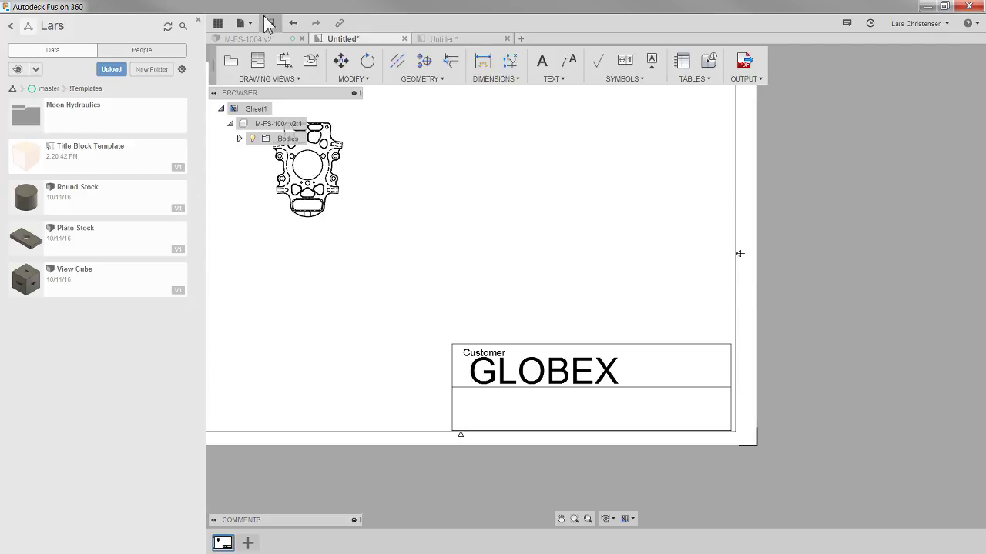
left_click(258, 38)
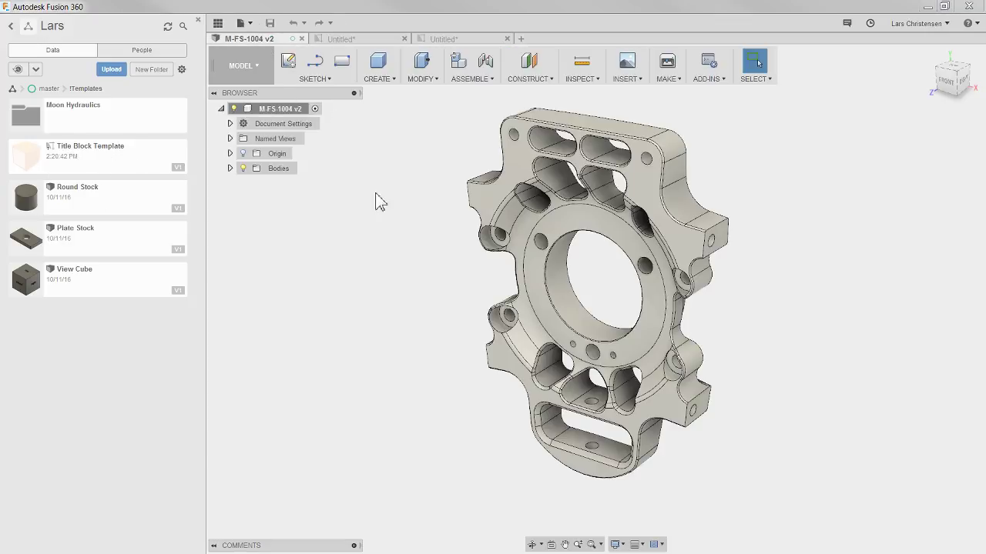
Create a drawing from the M-FS-1004 design using the saved Title Block Template
left_click(245, 70)
mouse_move(229, 267)
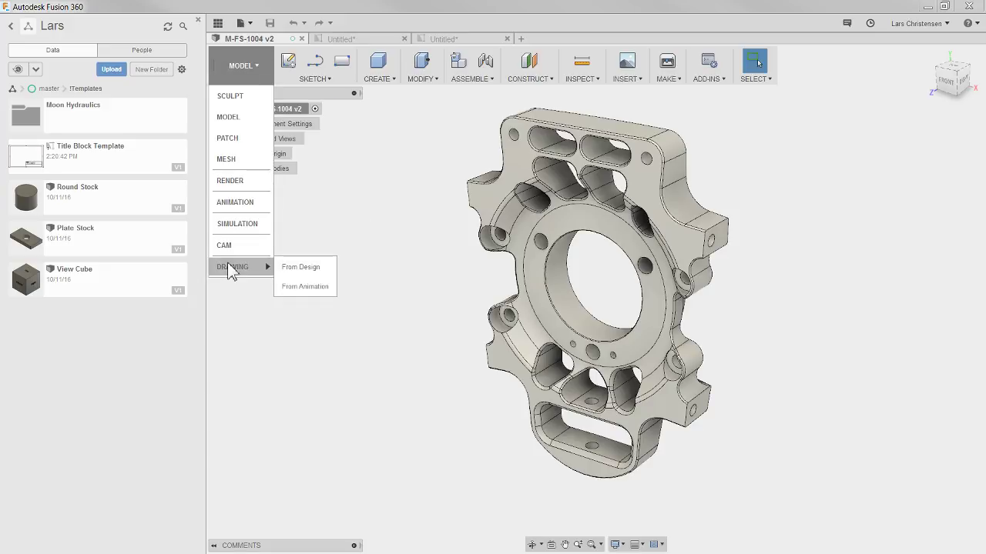
left_click(300, 269)
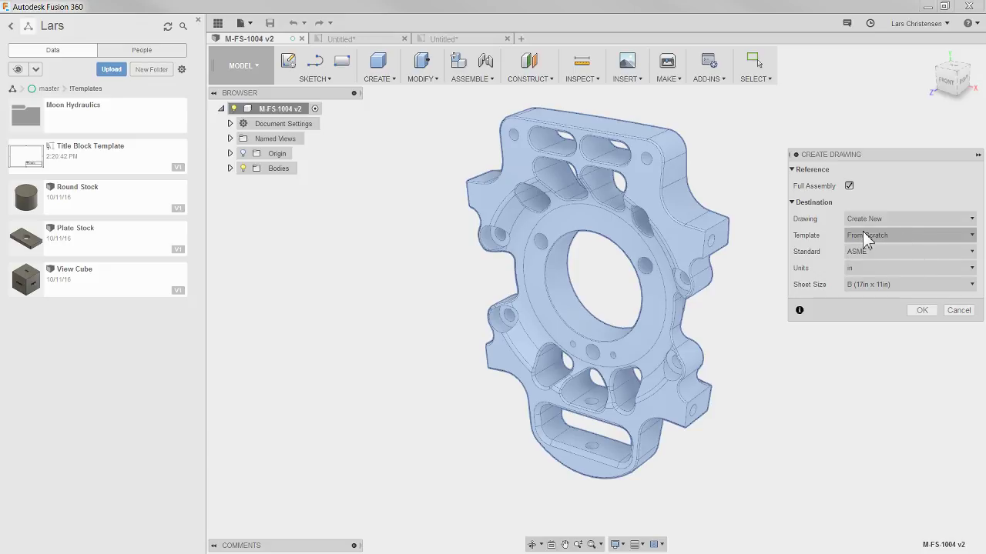
left_click(883, 235)
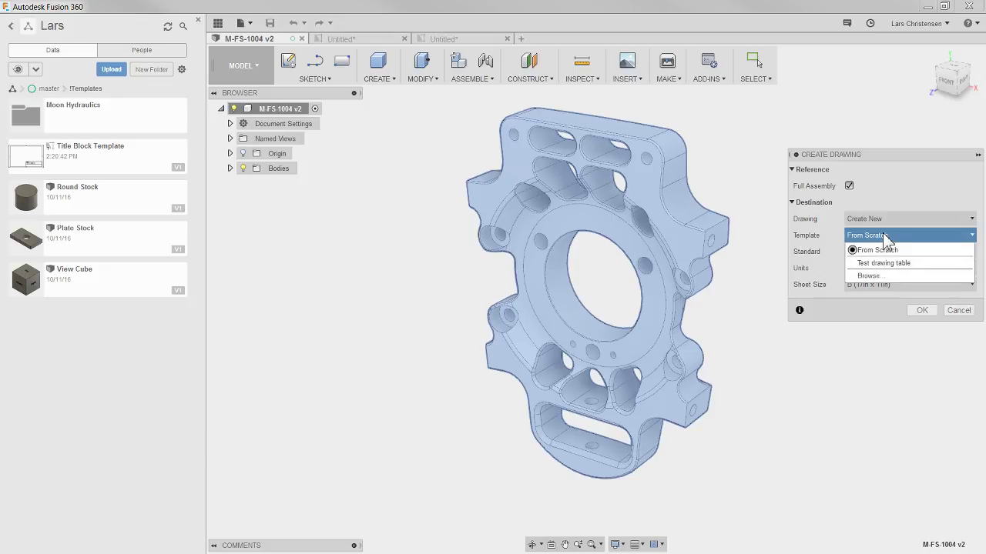
left_click(885, 250)
left_click(879, 236)
left_click(878, 276)
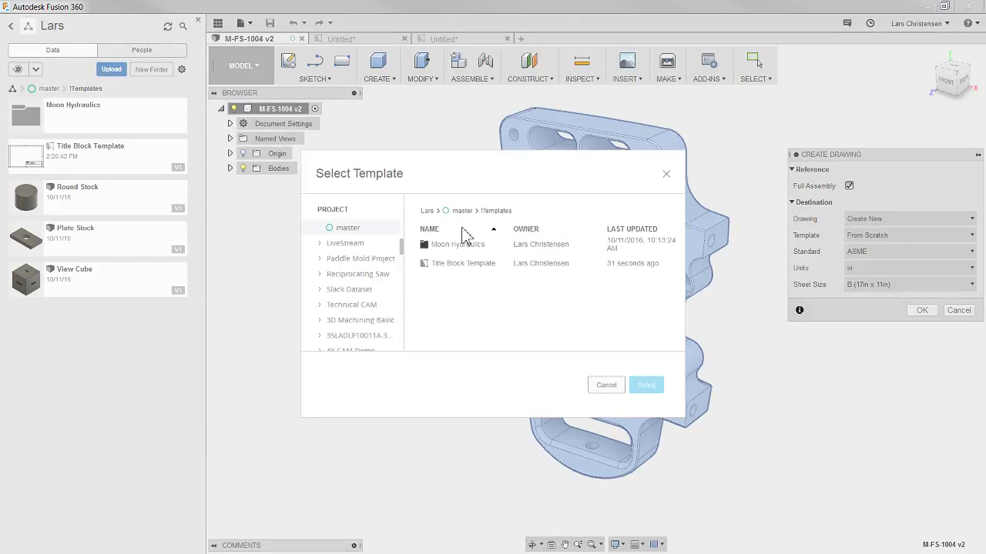
left_click(462, 269)
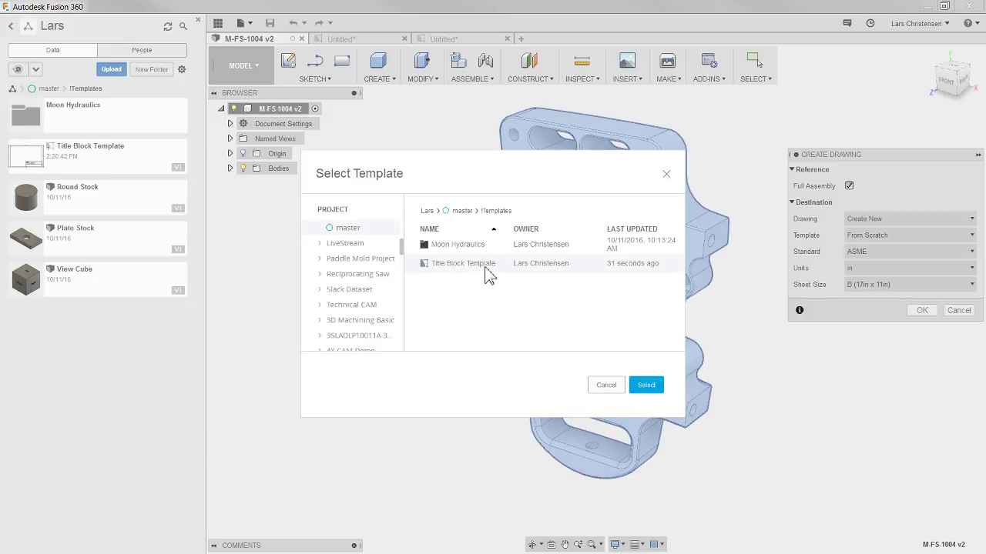
left_click(655, 389)
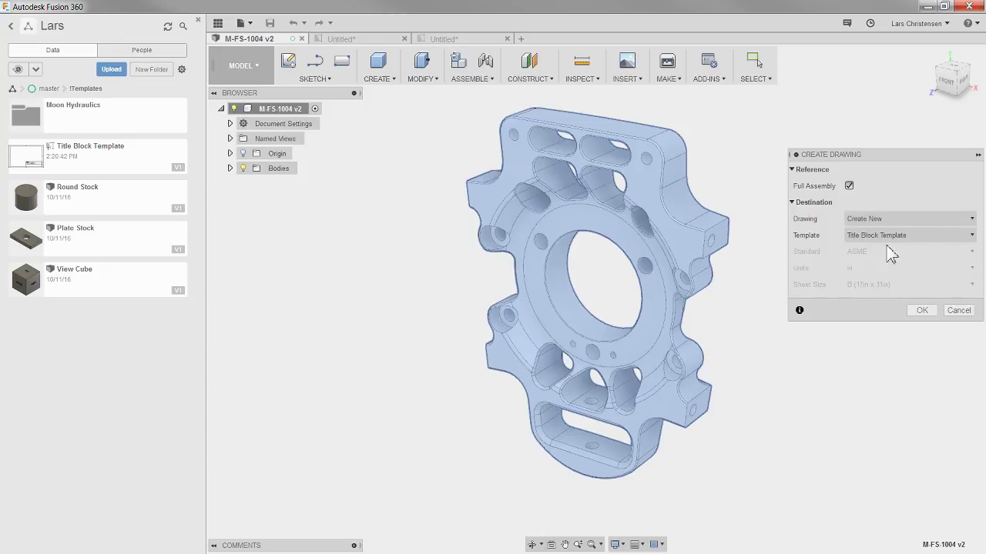
left_click(922, 311)
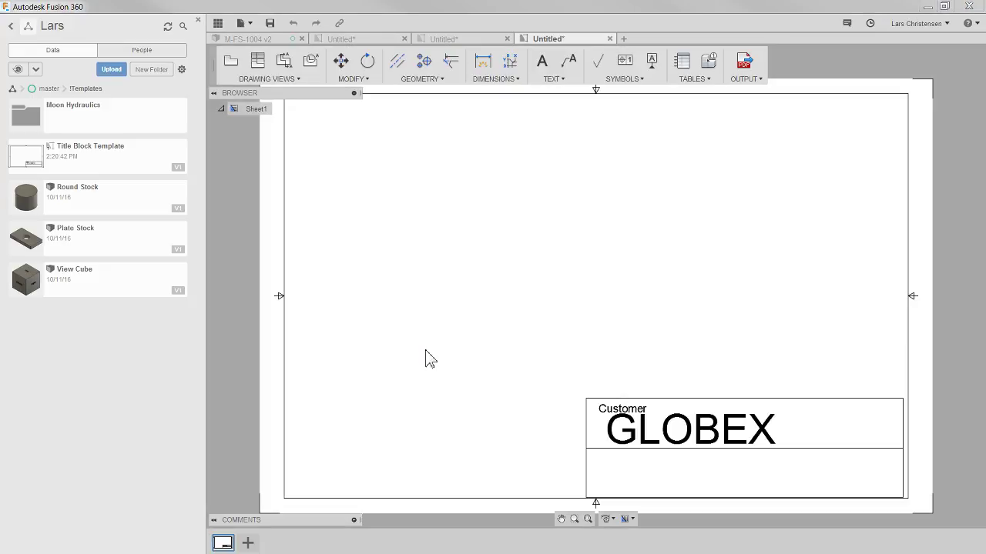
Place the 1:4 front view upper left and check the title block's GLOBEX customer value unchanged
left_click(443, 242)
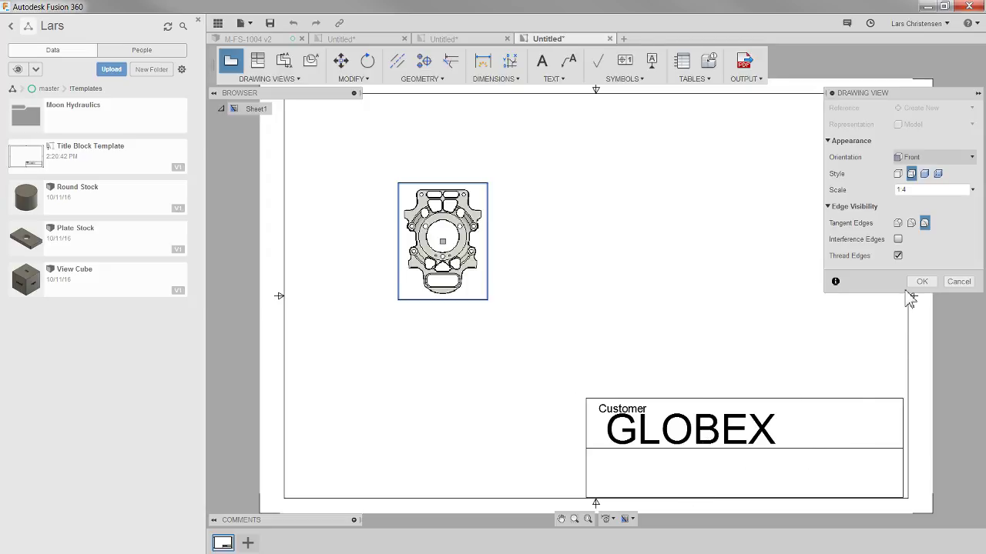
left_click(920, 281)
double_click(724, 443)
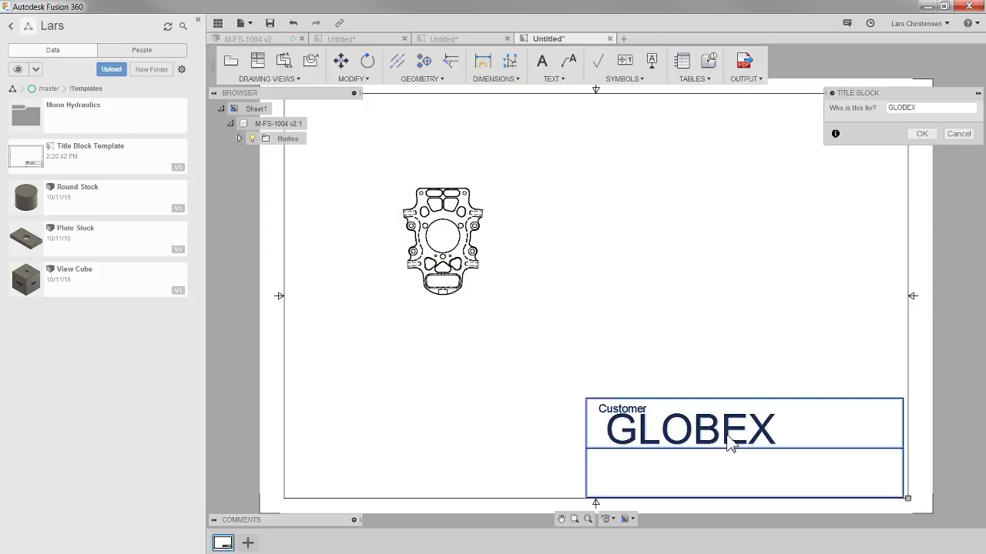
left_click_drag(927, 110, 871, 108)
left_click(959, 134)
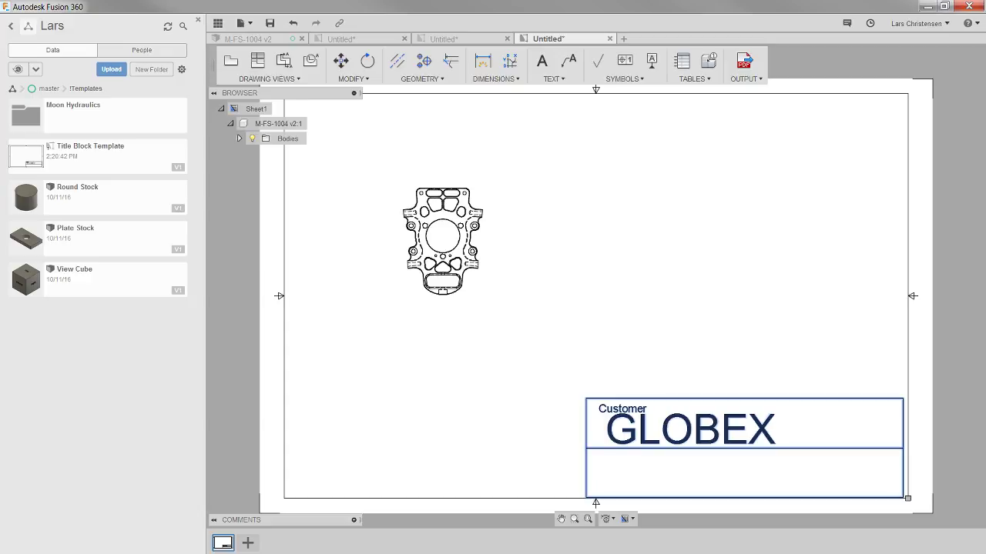